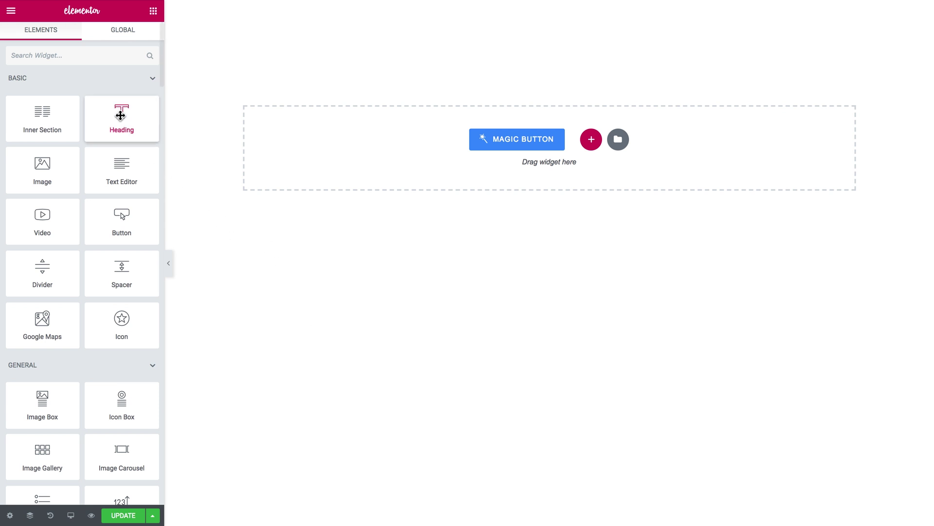
- Search the widgets for 'tabs' and drag JetTabs Tabs onto the page, creating Tab #1–#3
left_click(101, 55)
type("t")
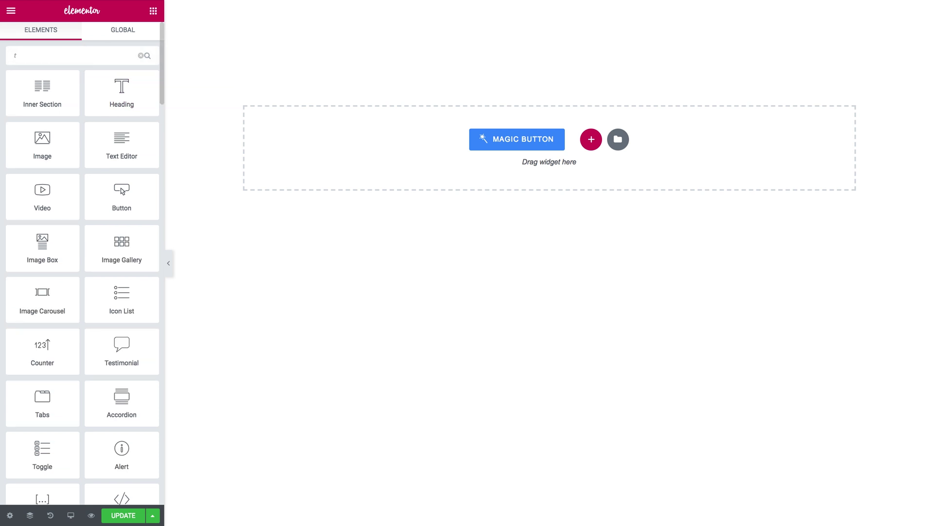
type("abs")
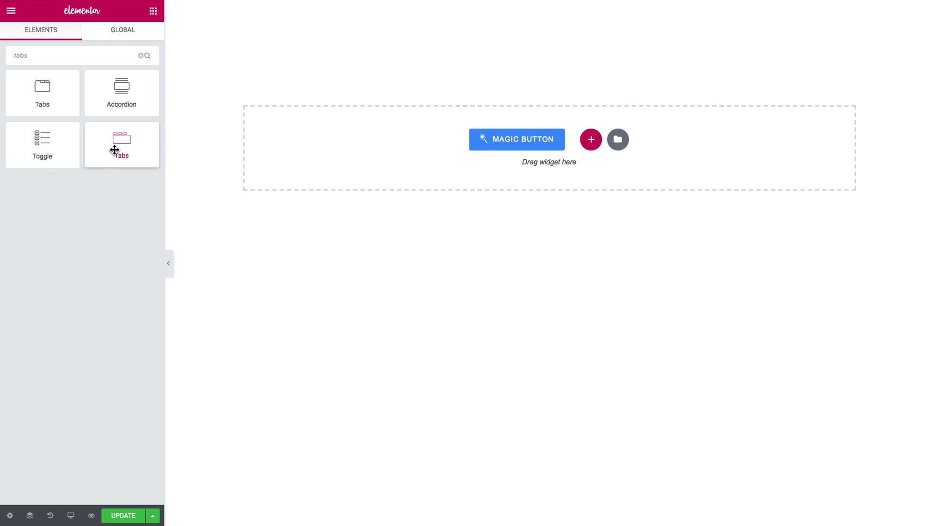
left_click_drag(115, 150, 396, 152)
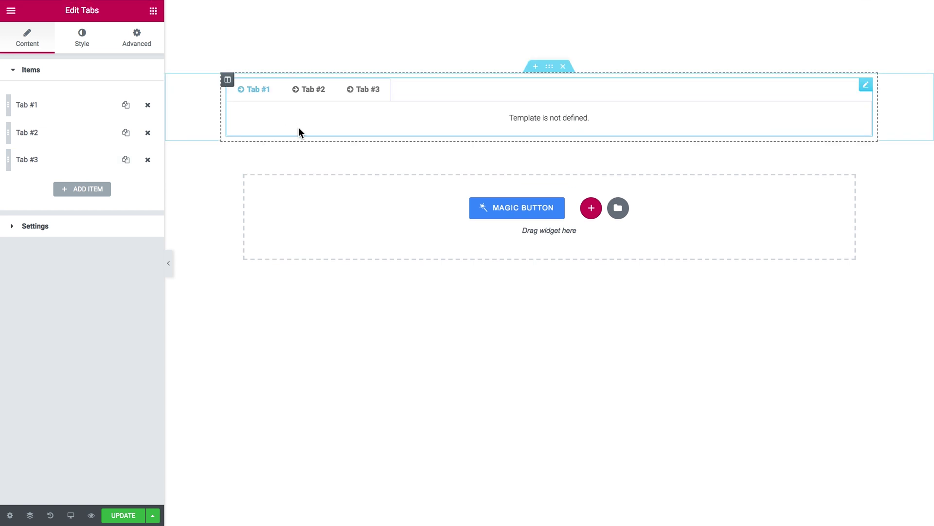
- Switch Tab #1's content type to Editor, toggle Text and Visual views, then restore Template
left_click(74, 108)
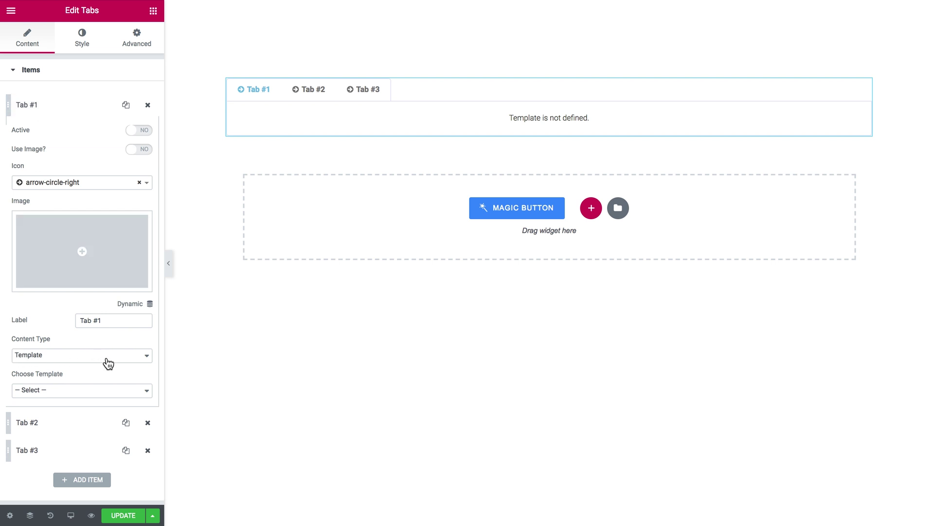
left_click(105, 360)
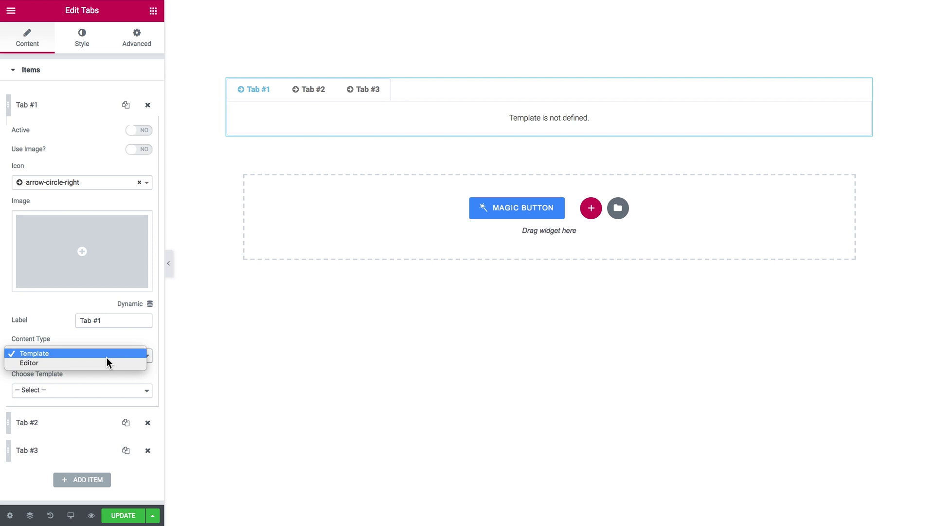
left_click(105, 364)
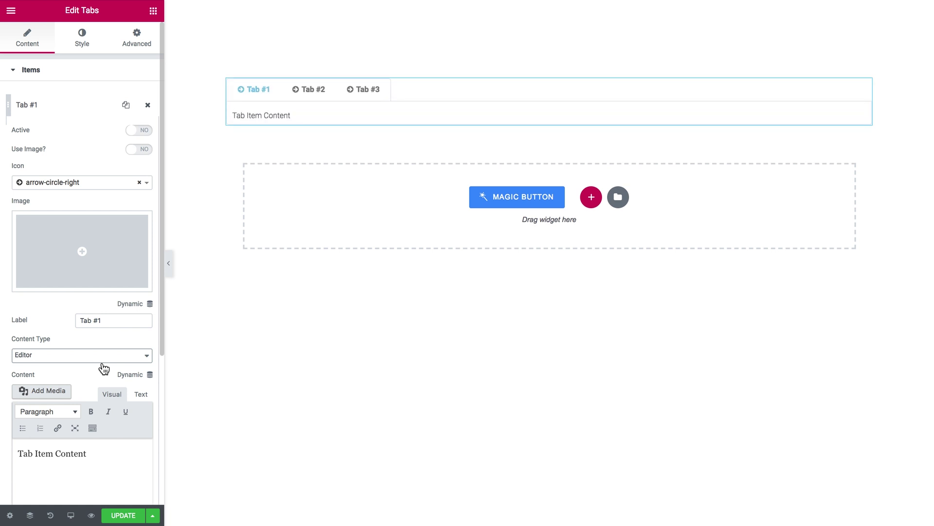
scroll(98, 409, "down", 2)
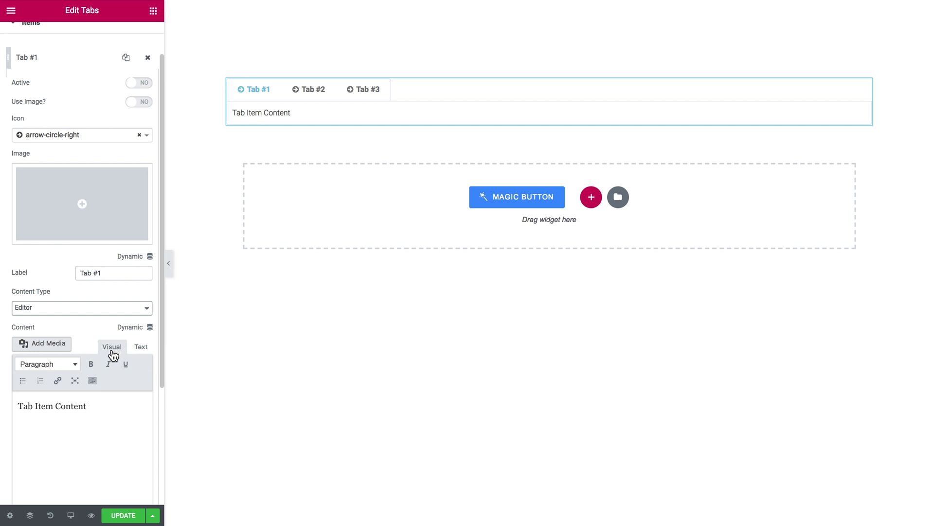
left_click(141, 347)
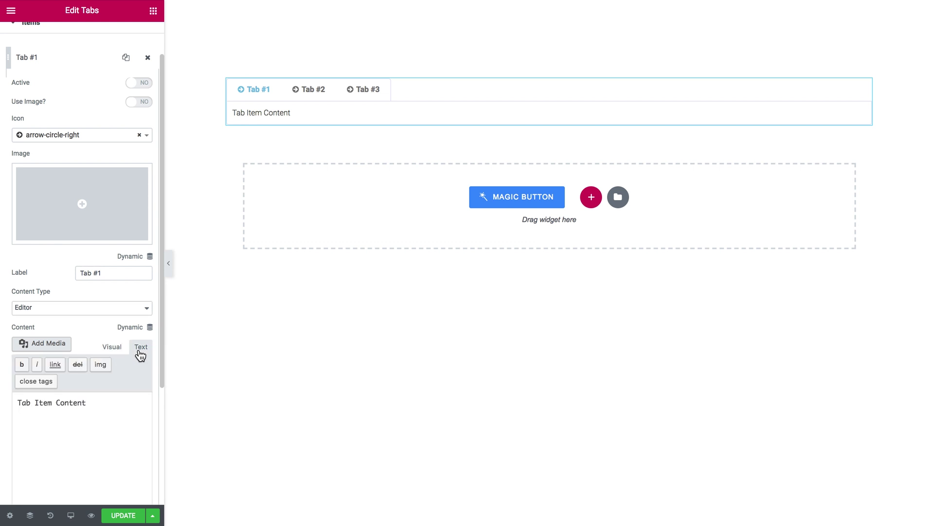
left_click(112, 347)
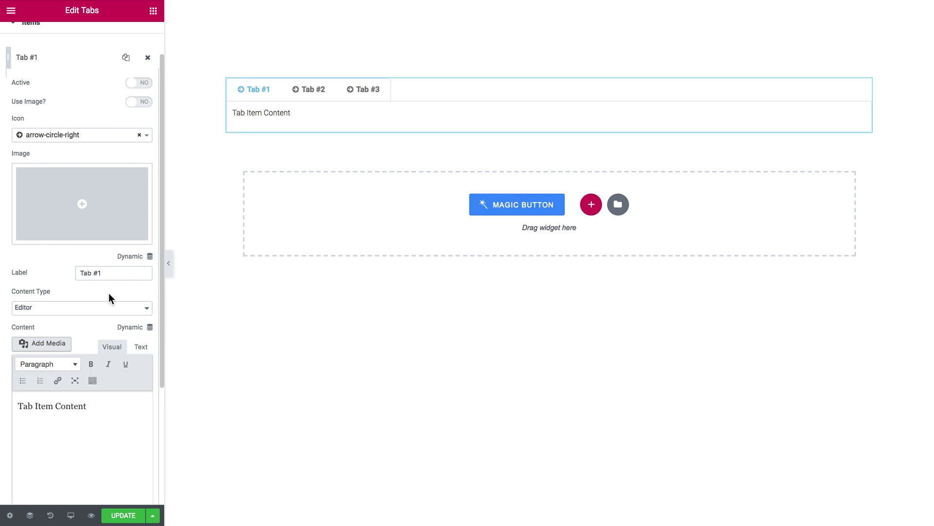
left_click(106, 306)
left_click(106, 296)
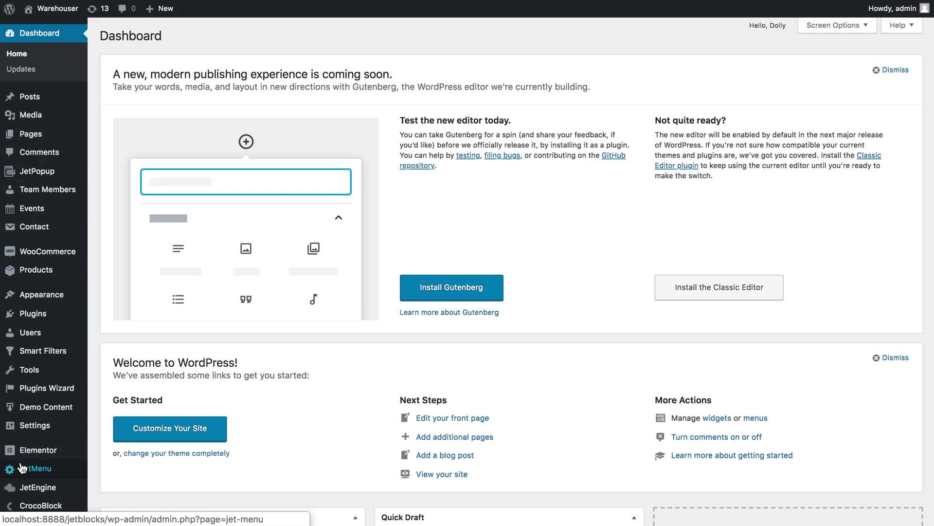
- From My Templates, create a new Section template named 'Template for JetTabs'
mouse_move(29, 458)
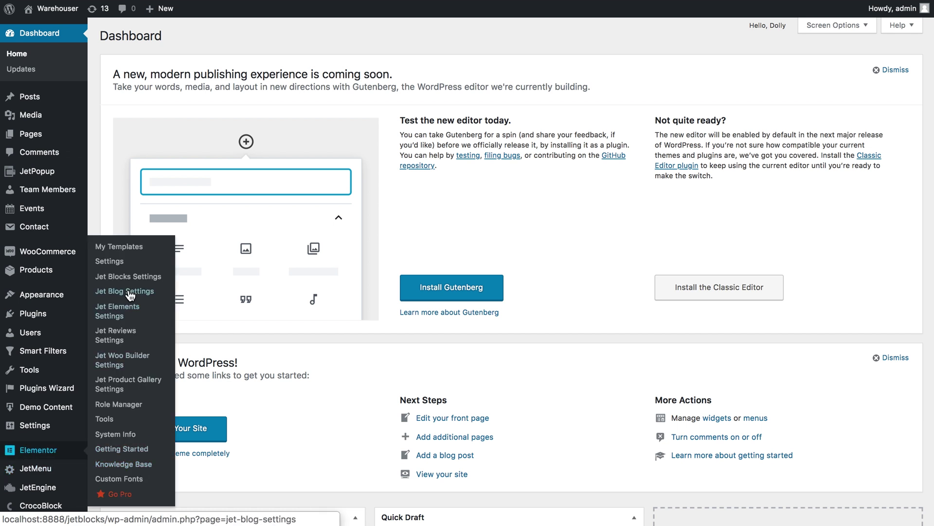
left_click(128, 249)
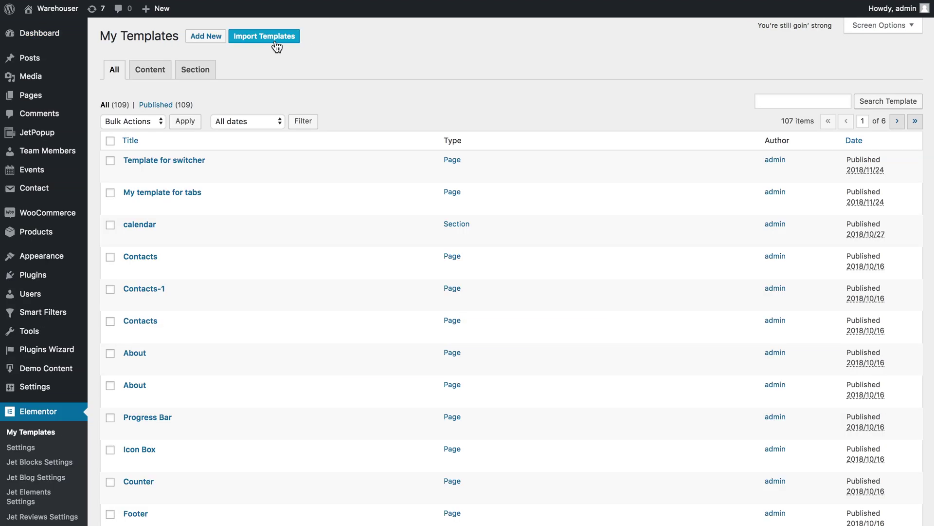
left_click(209, 37)
left_click(571, 243)
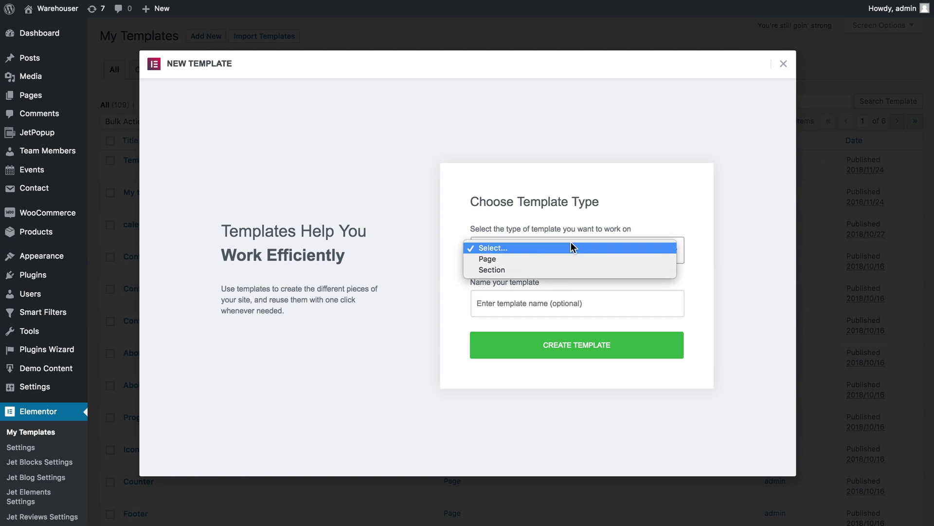
left_click(555, 271)
left_click(536, 306)
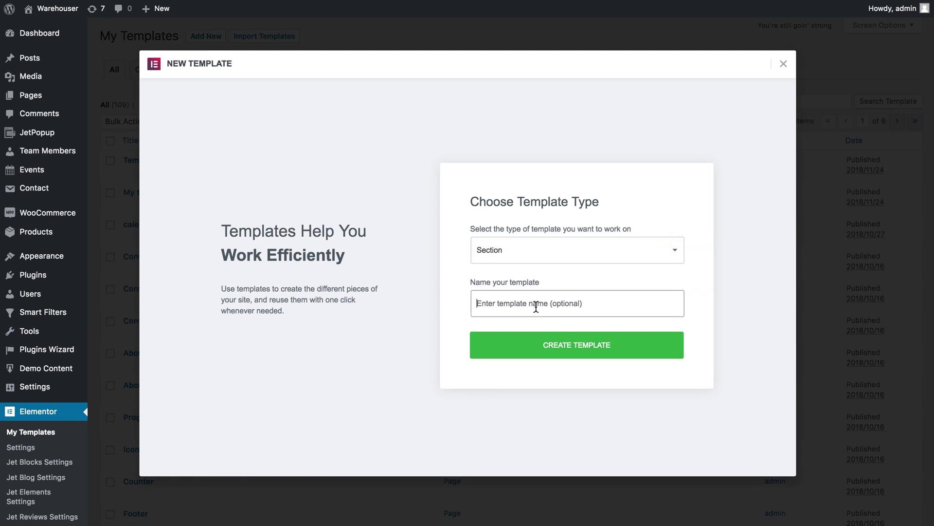
type("Template for JetTabs")
left_click(591, 353)
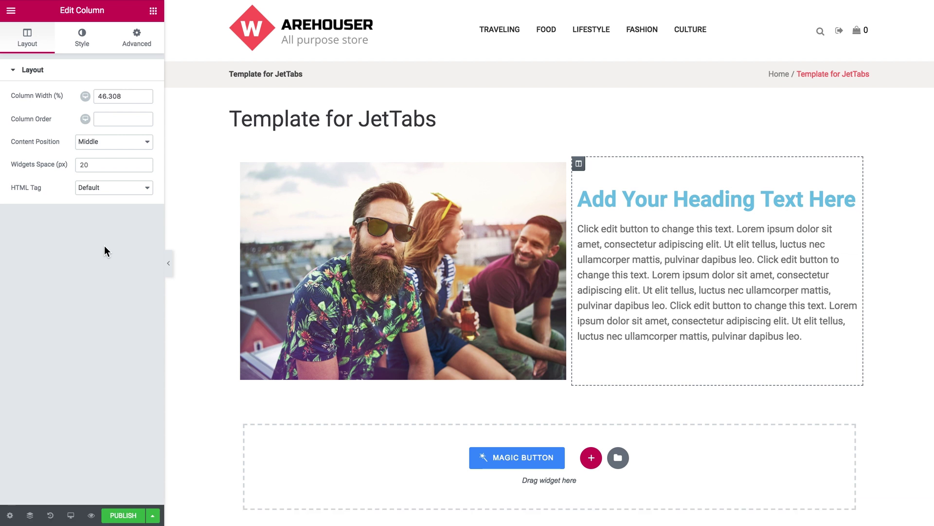
- Publish the Template for JetTabs section with its image, heading and paragraph
left_click(122, 516)
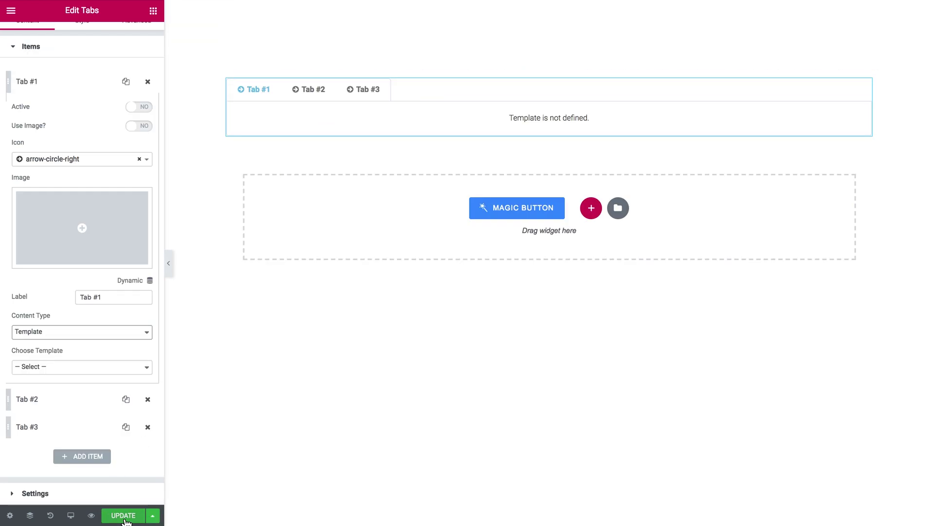
- Update the page, then choose 'Template for JetTabs (section)' as Tab #1's template
left_click(124, 519)
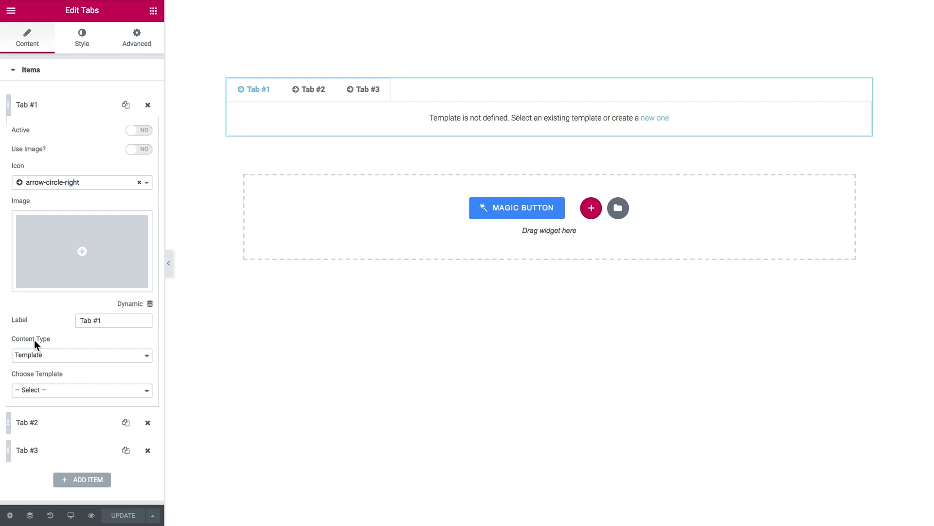
left_click(61, 391)
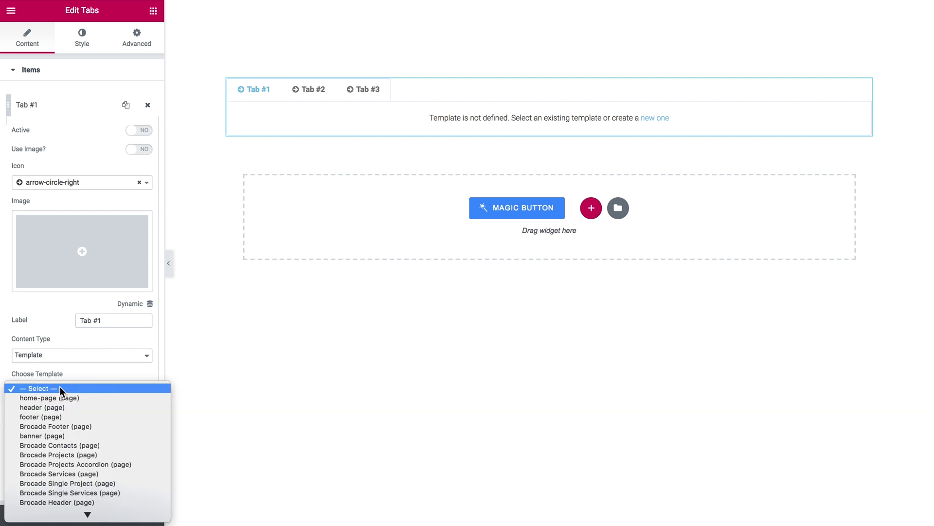
scroll(90, 444, "down", 10)
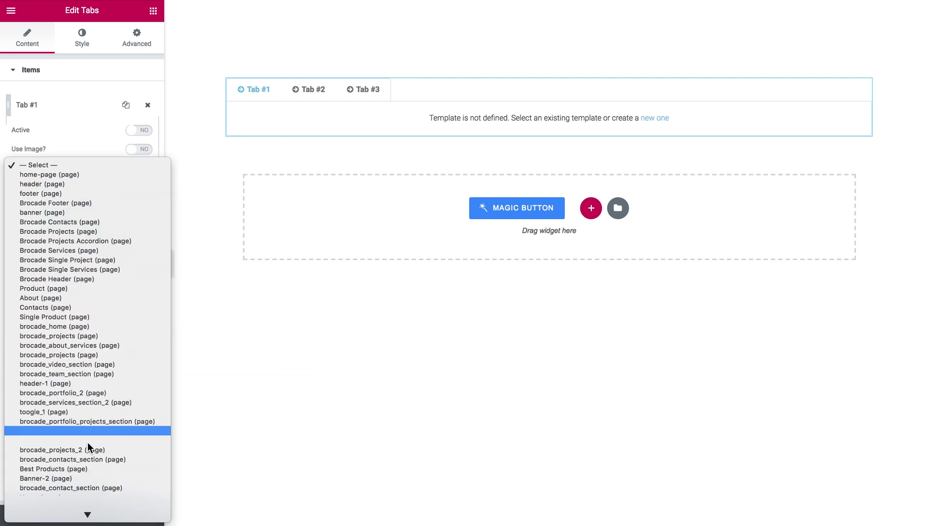
scroll(90, 445, "down", 8)
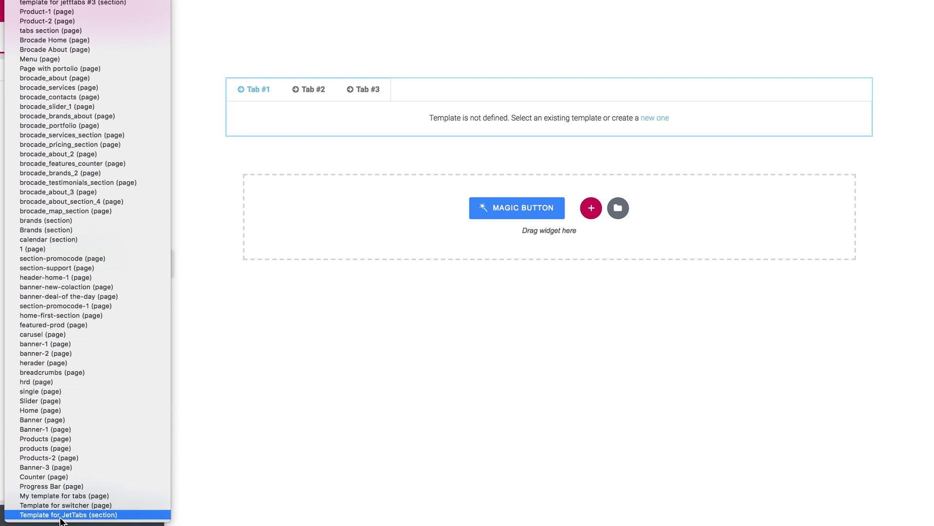
left_click(61, 515)
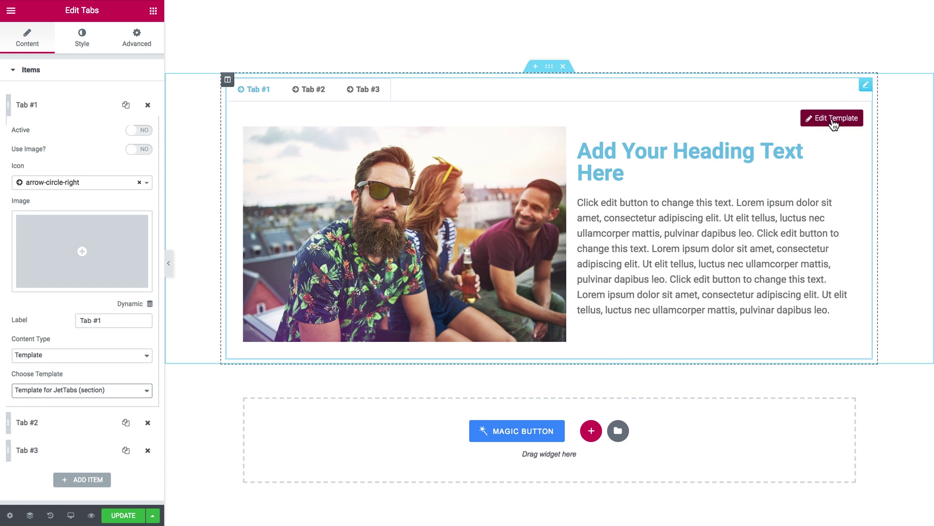
- Switch the preview between Tab #1 and Tab #2 to check Tab #1's template content
left_click(828, 121)
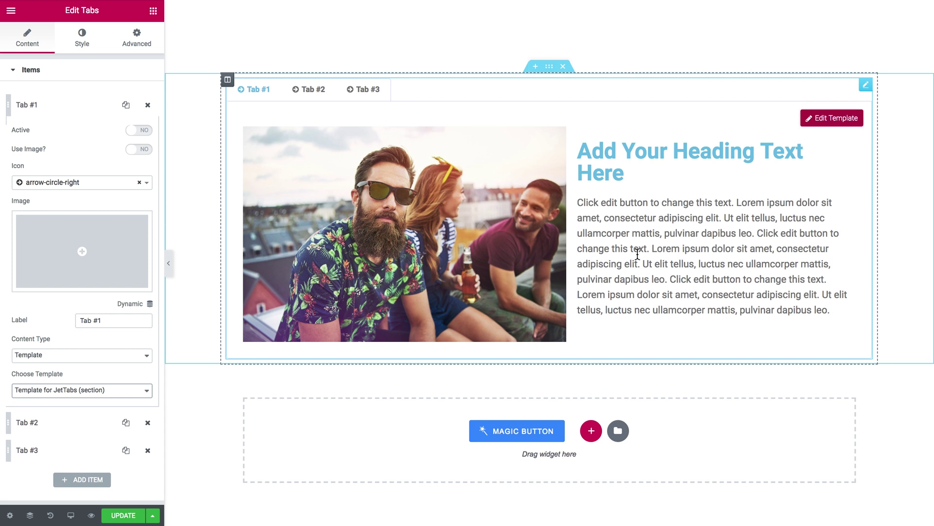
left_click(311, 94)
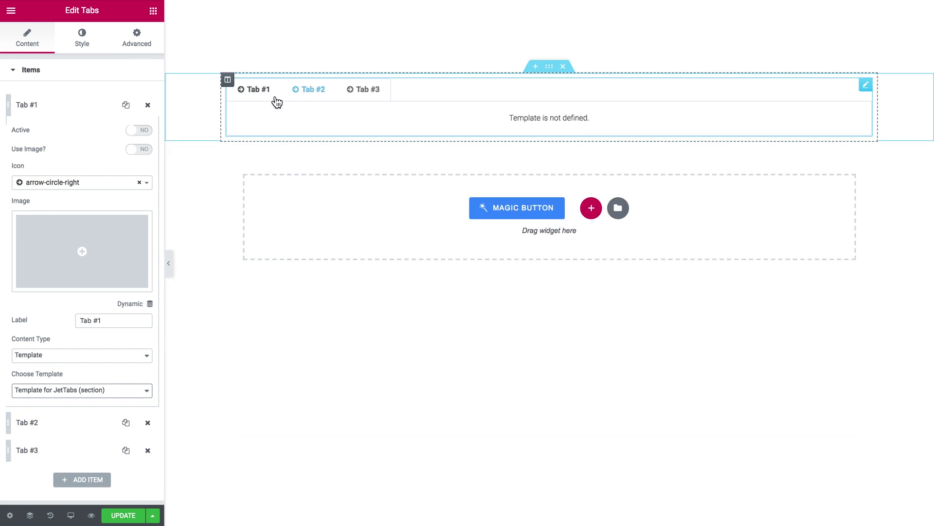
left_click(255, 99)
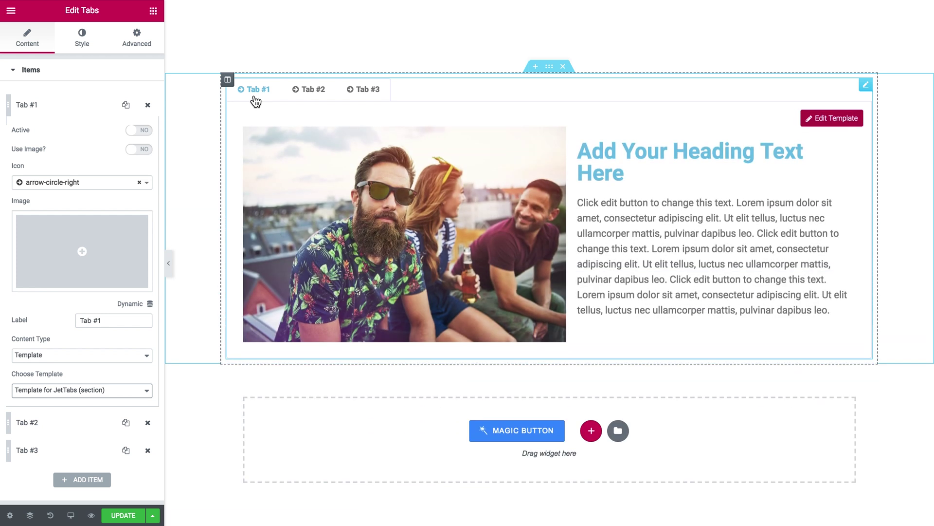
left_click(316, 95)
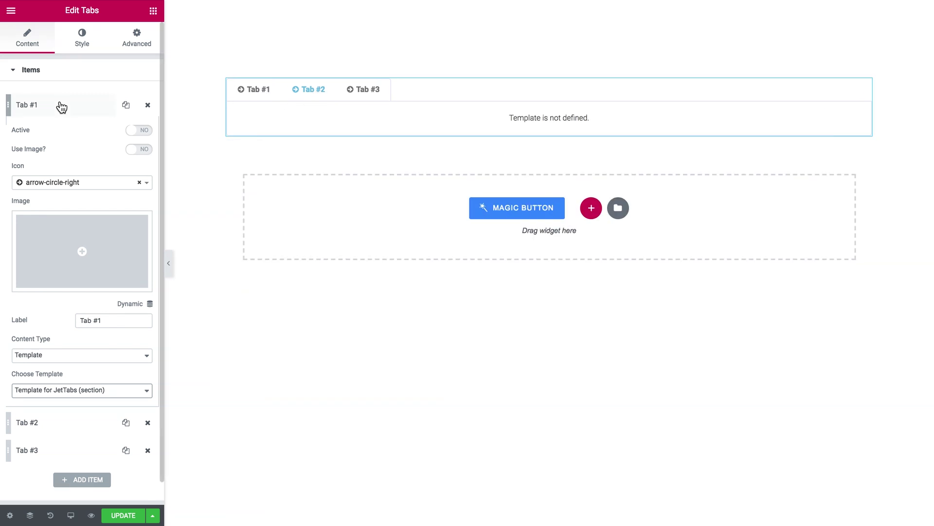
- Look through Tab #1 and Tab #2 in Items, ending with Tab #1's settings expanded
left_click(60, 104)
left_click(58, 134)
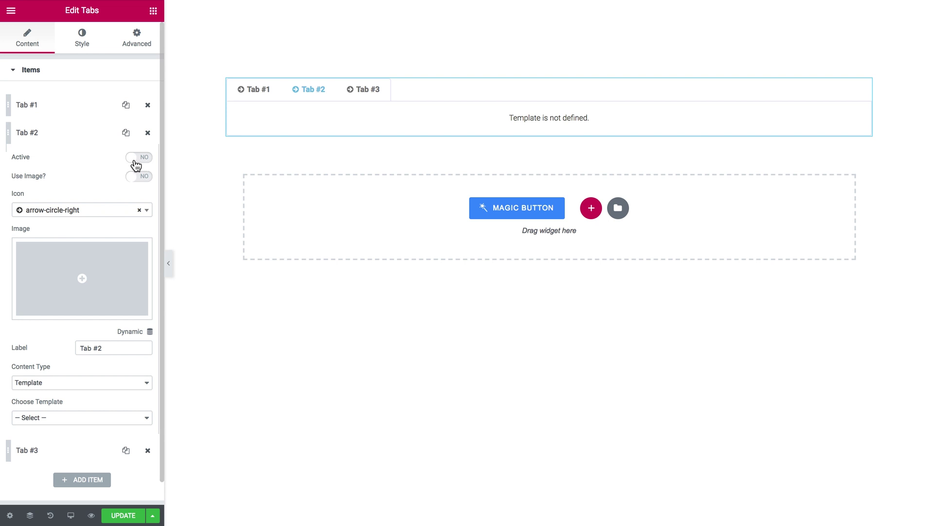
left_click(66, 140)
left_click(77, 102)
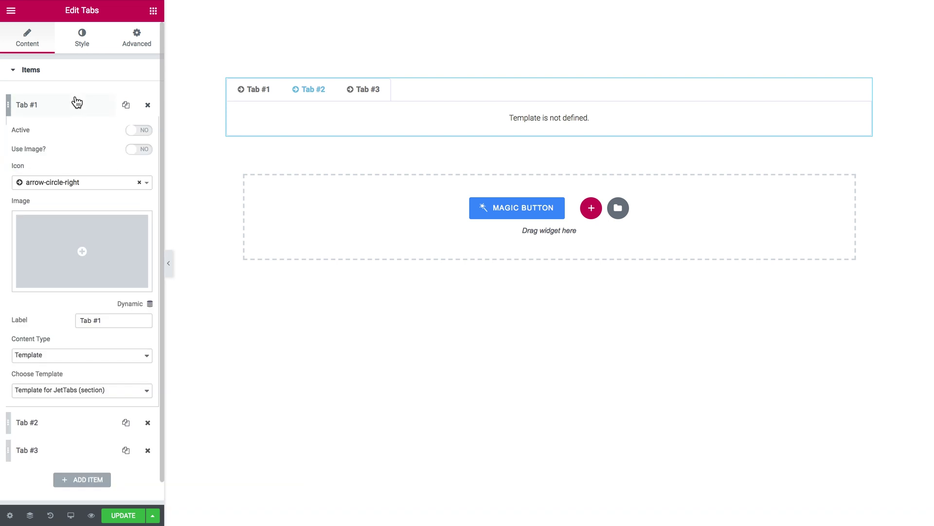
- Toggle Tab #1's Use Image? on and back off, then clear its arrow-circle-right icon
left_click(258, 92)
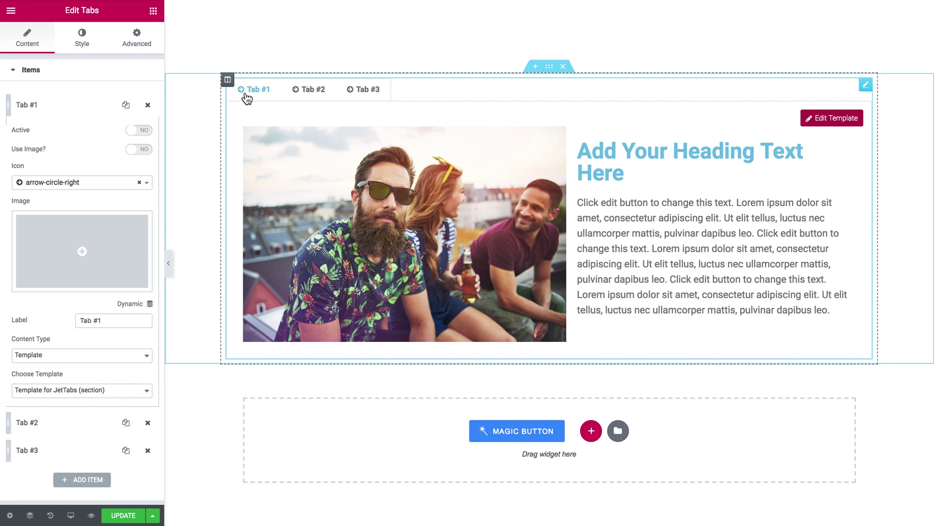
left_click(141, 150)
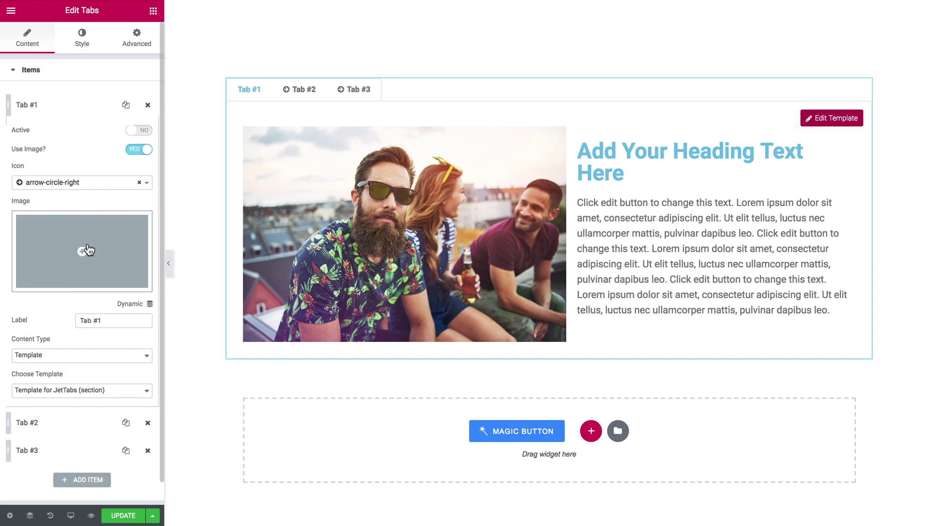
left_click(140, 150)
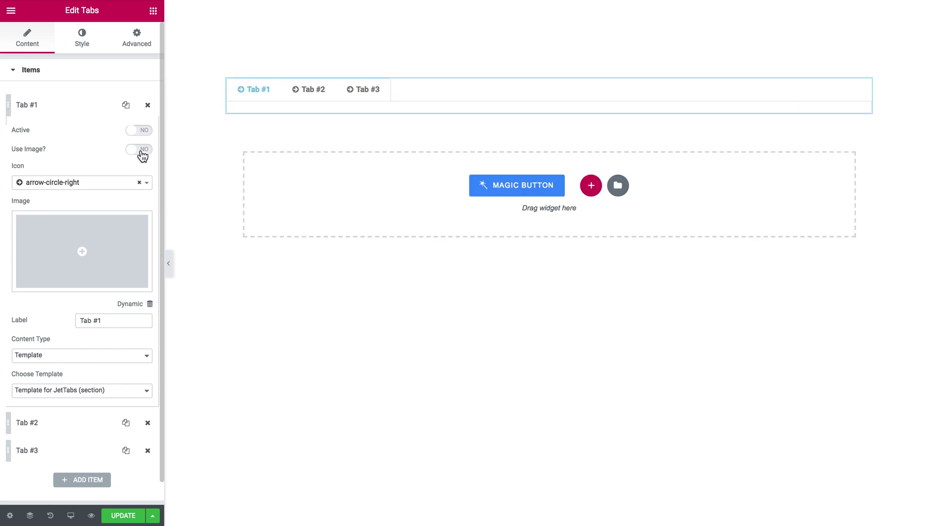
left_click(139, 183)
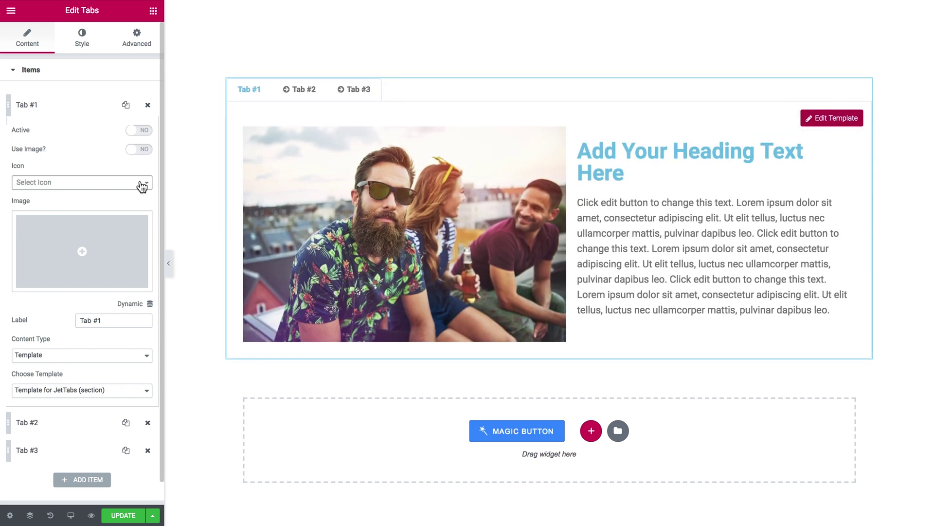
scroll(58, 336, "down", 1)
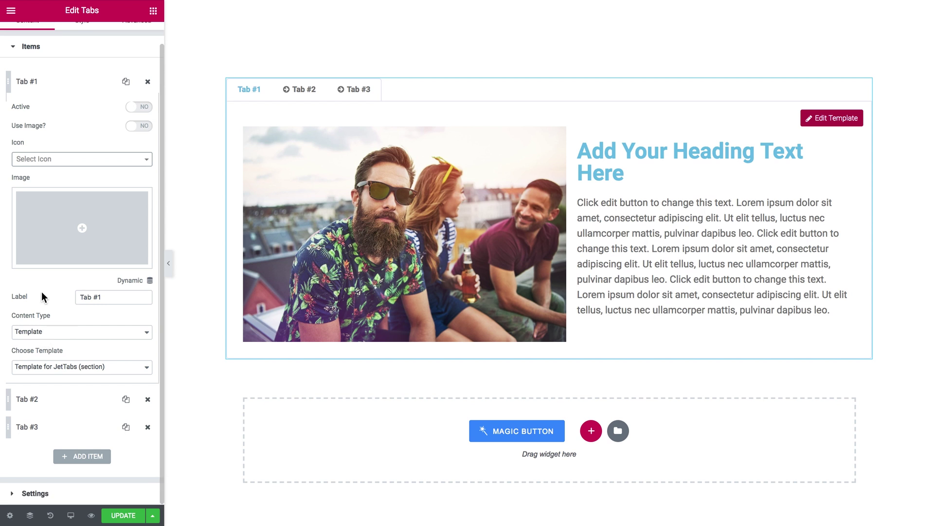
- Assign 'Template for JetTabs (section)' as Tab #2's template
left_click(99, 112)
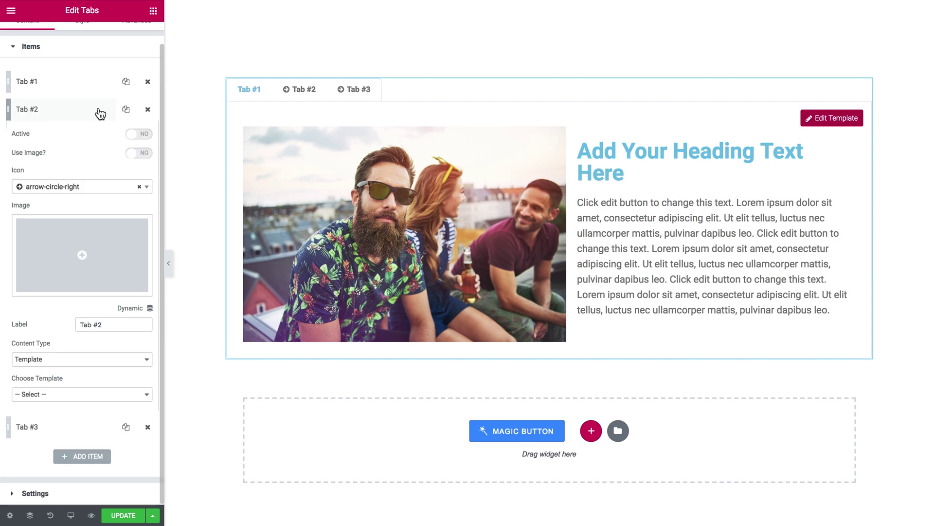
left_click(79, 397)
scroll(78, 463, "down", 10)
left_click(75, 506)
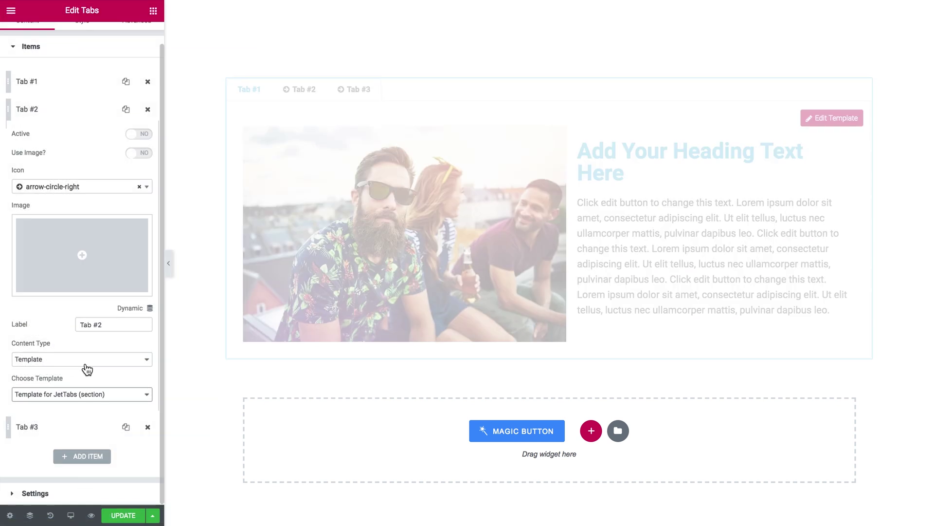
left_click(77, 114)
- Set Tab #3 to Editor content and replace its placeholder with a pasted Lorem ipsum paragraph
left_click(73, 135)
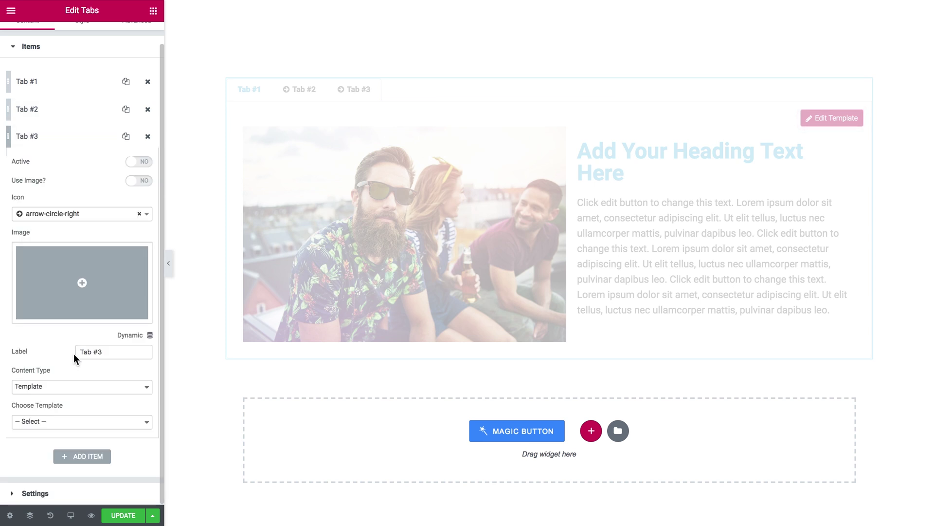
left_click(74, 421)
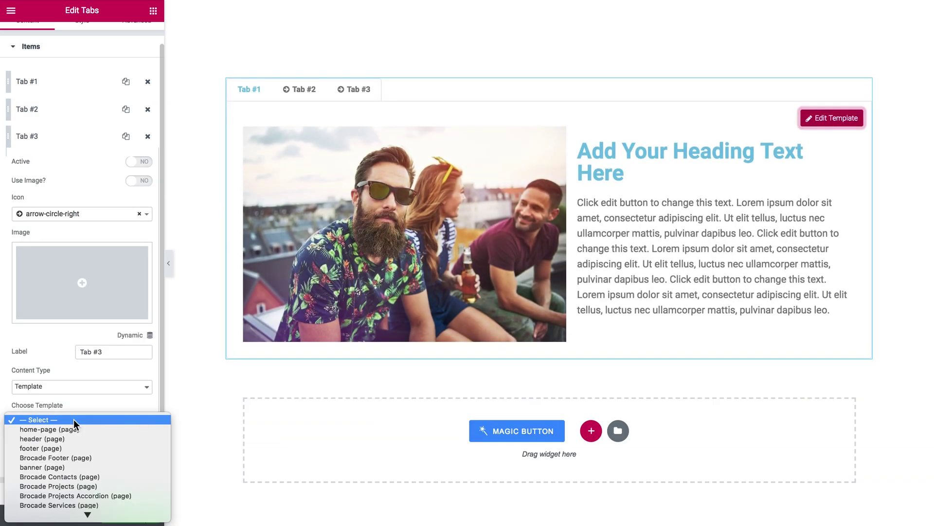
left_click(80, 388)
left_click(80, 388)
left_click(80, 395)
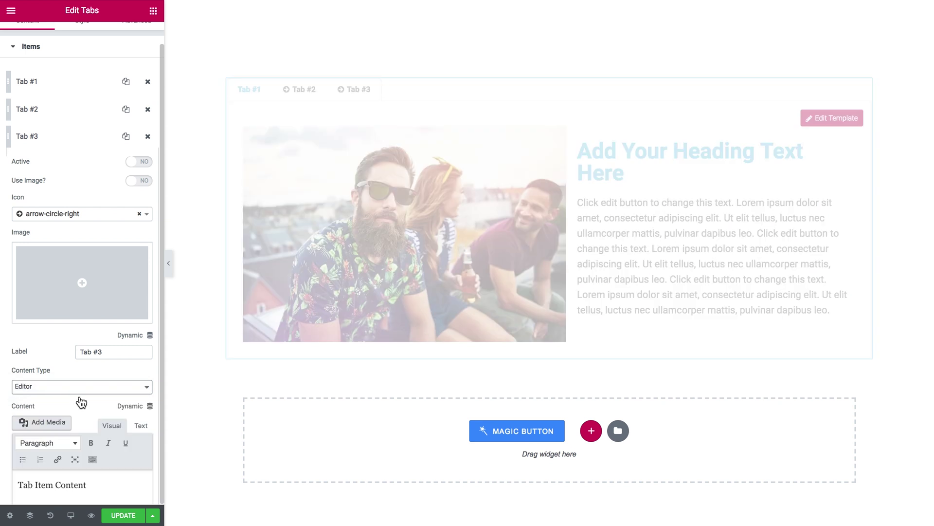
scroll(92, 463, "down", 1)
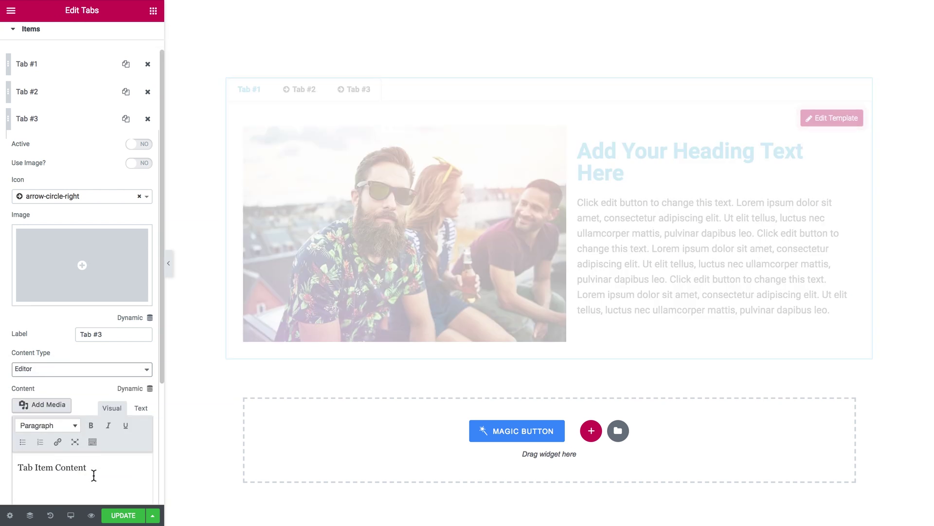
left_click(94, 467)
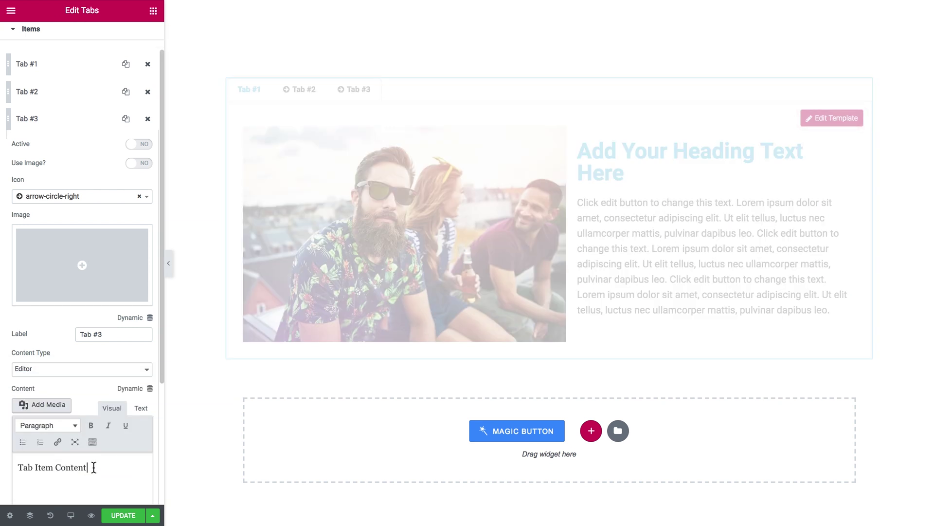
triple_click(94, 467)
key("BackSpace")
key("ctrl+v")
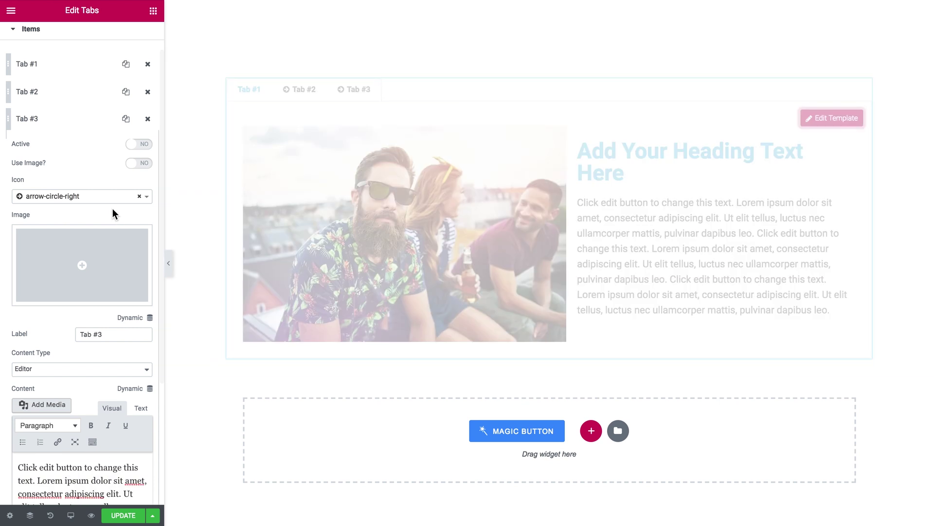
left_click(81, 129)
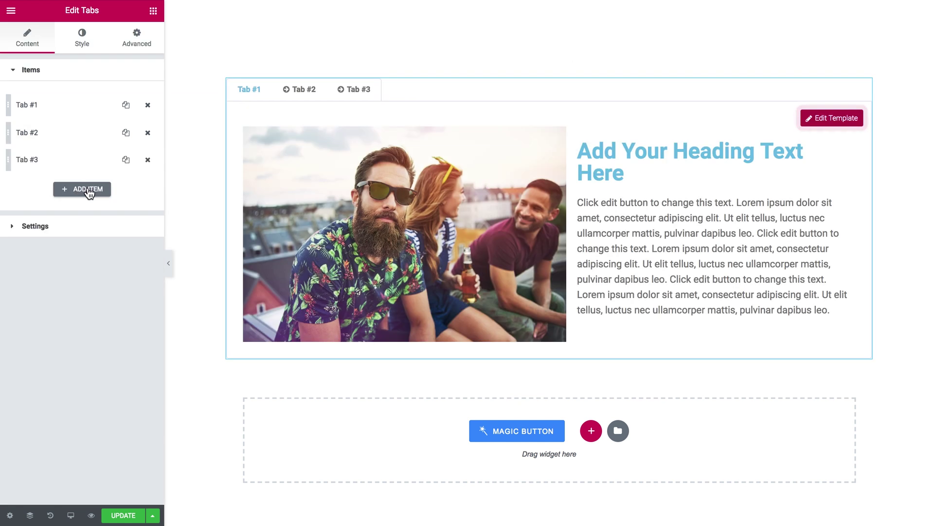
left_click(78, 226)
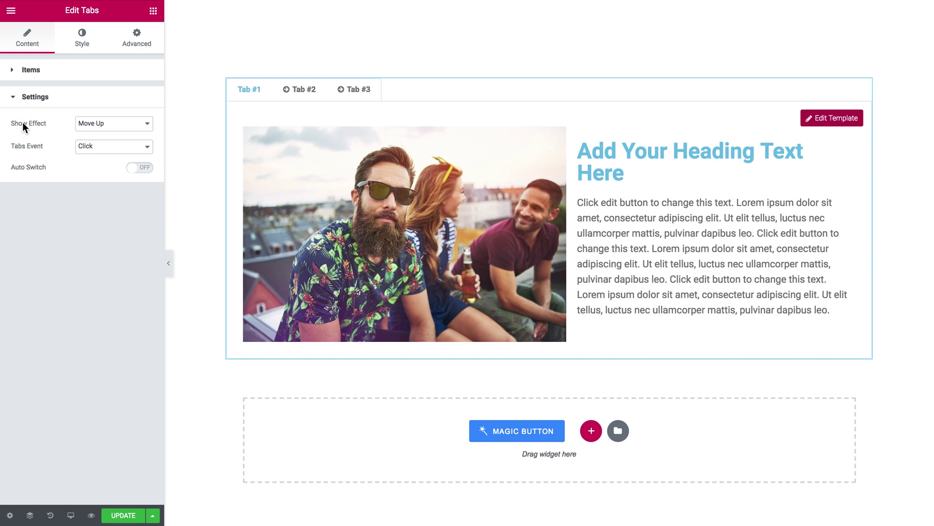
- Keep Move Up as the show effect and preview its transition across Tab #2, Tab #3 and Tab #1
left_click(84, 123)
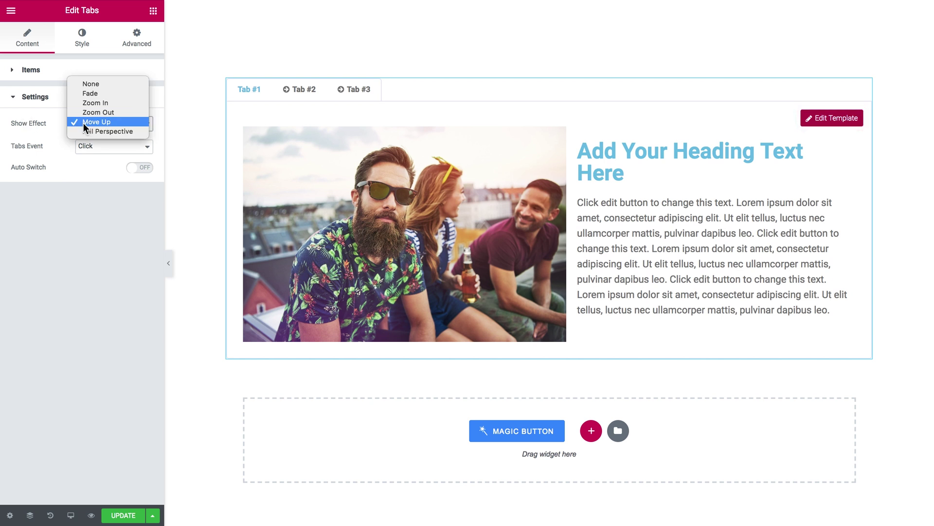
left_click(84, 123)
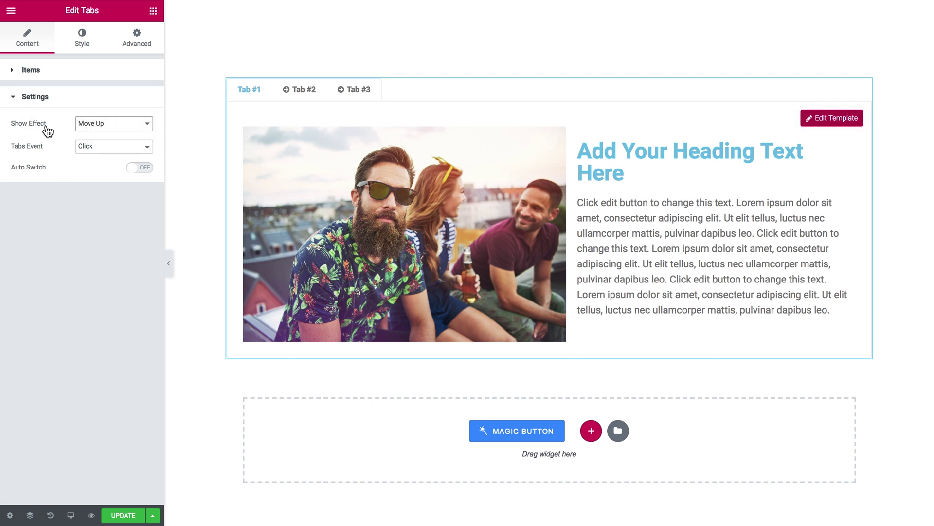
left_click(305, 98)
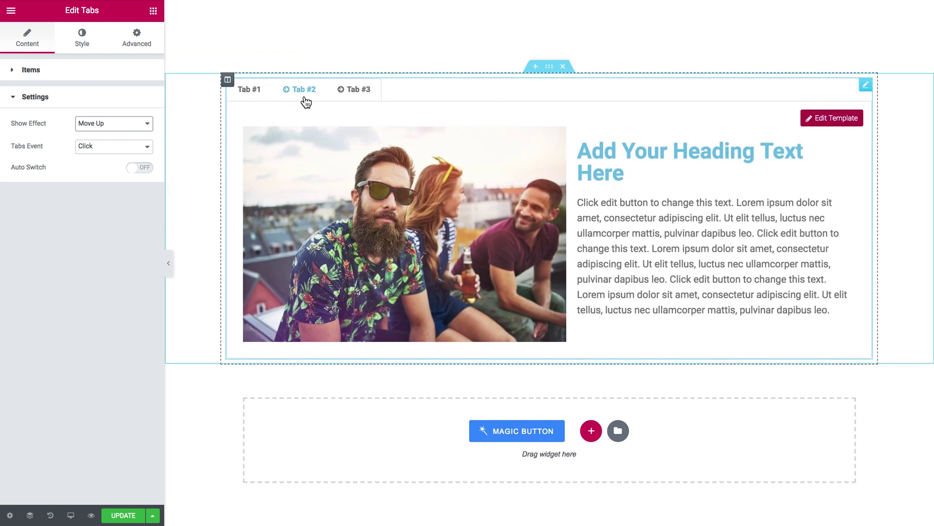
left_click(253, 95)
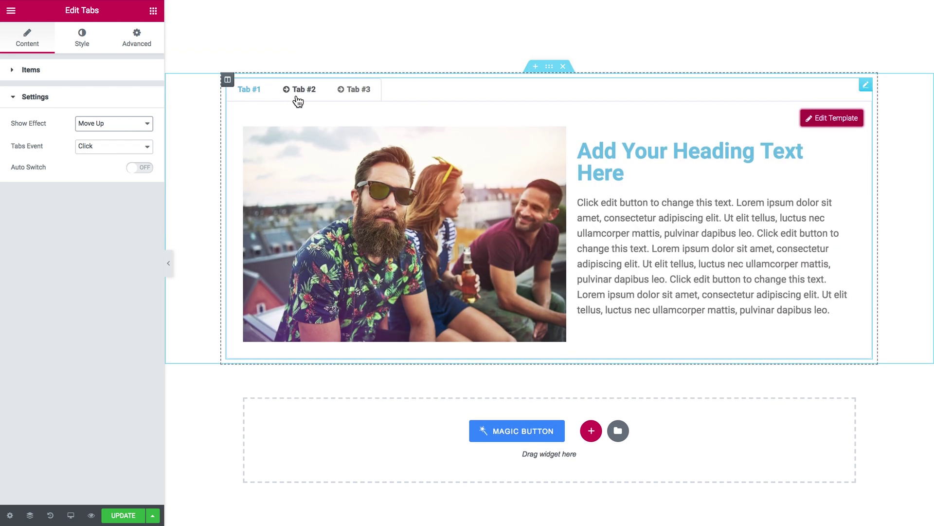
left_click(297, 98)
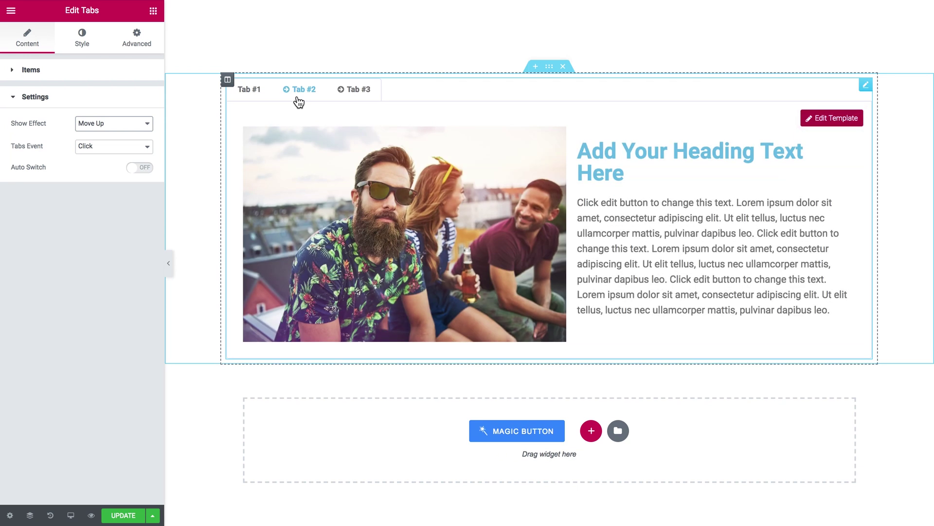
left_click(342, 92)
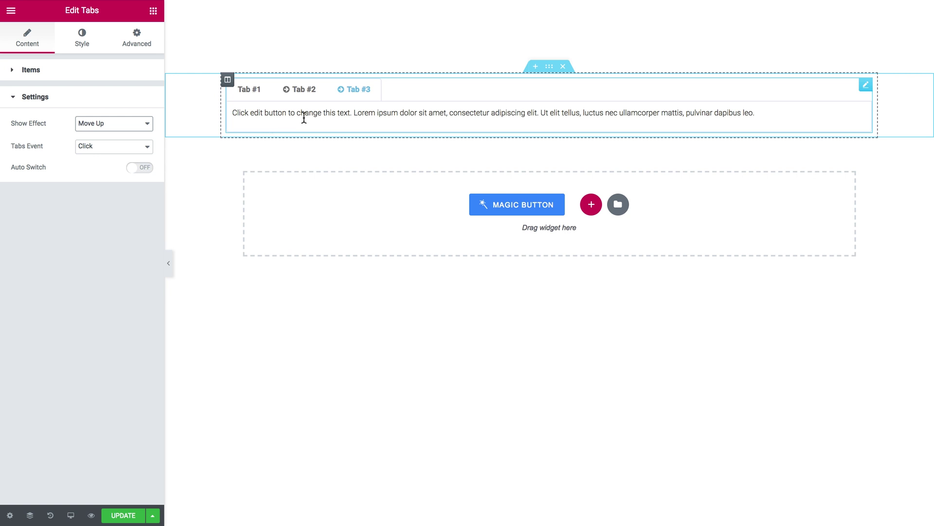
left_click(248, 95)
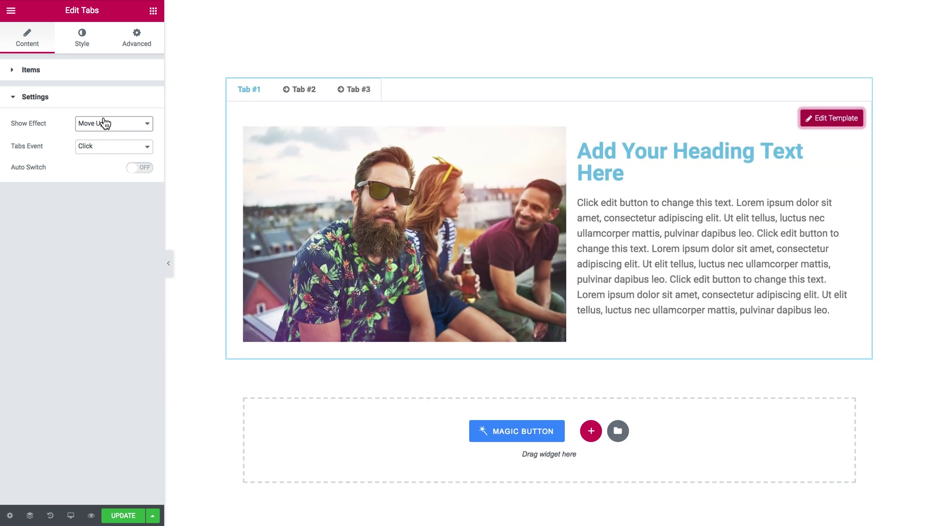
left_click(103, 123)
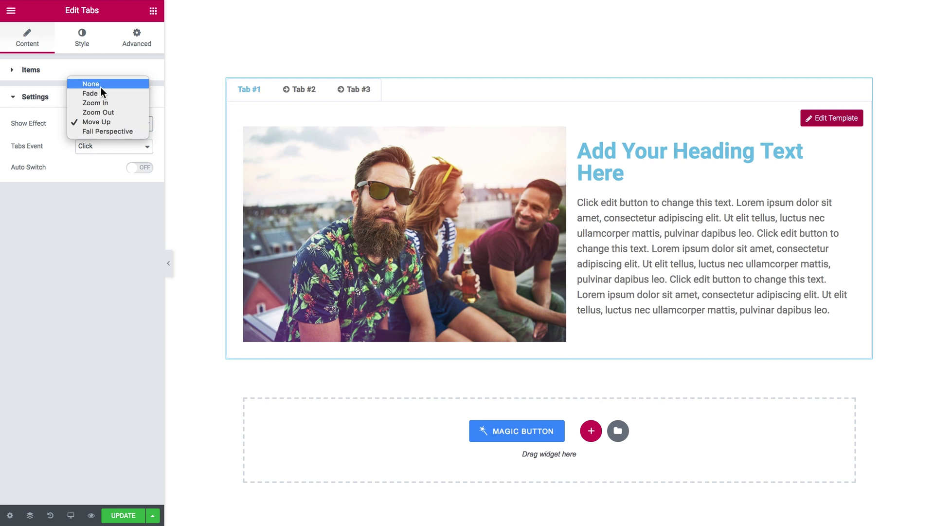
- Set Tabs Event to Hover and test it by hovering across the three tabs
left_click(38, 148)
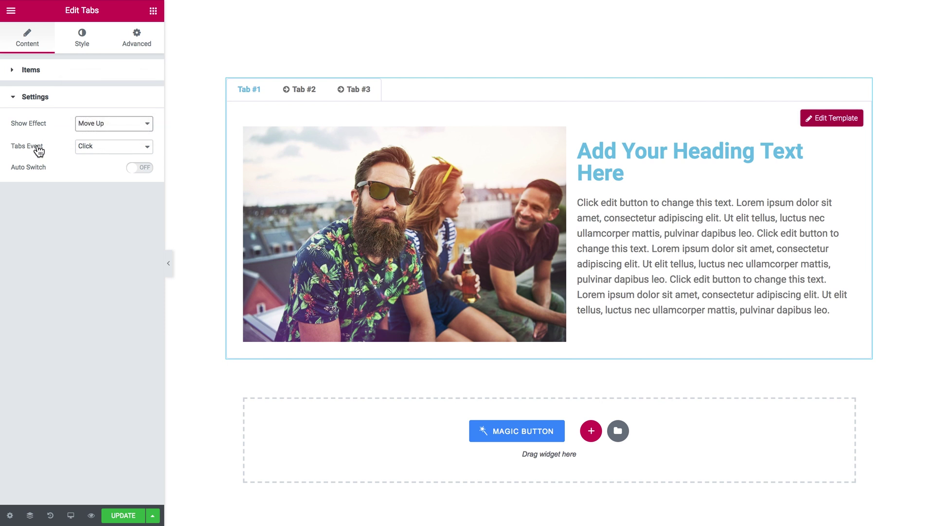
left_click(96, 147)
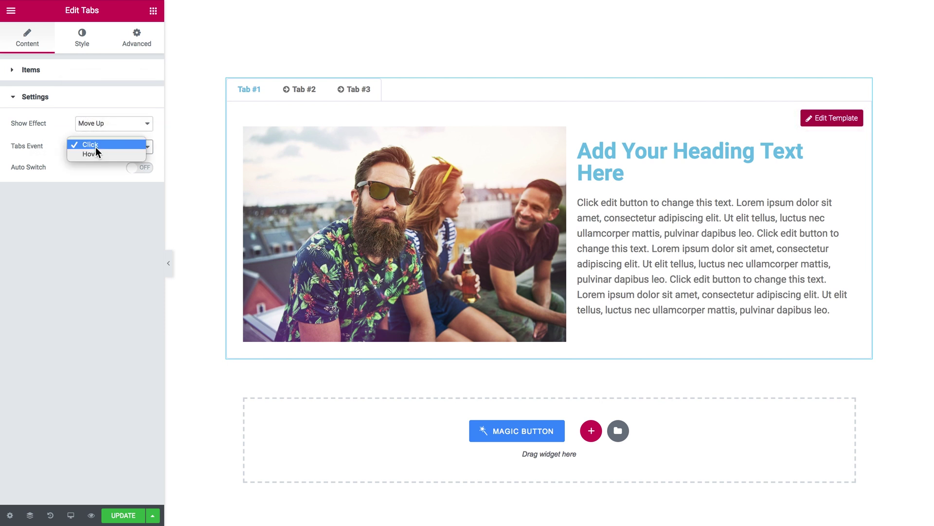
left_click(103, 153)
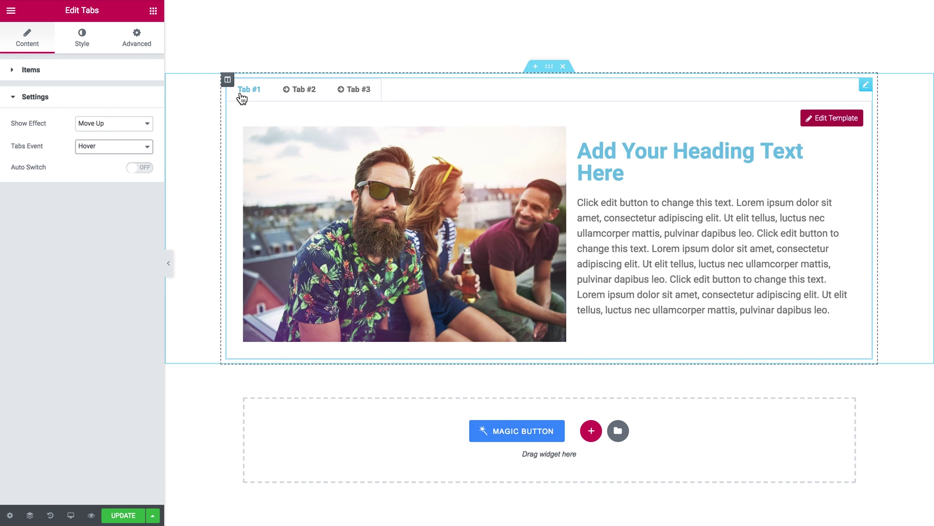
mouse_move(350, 97)
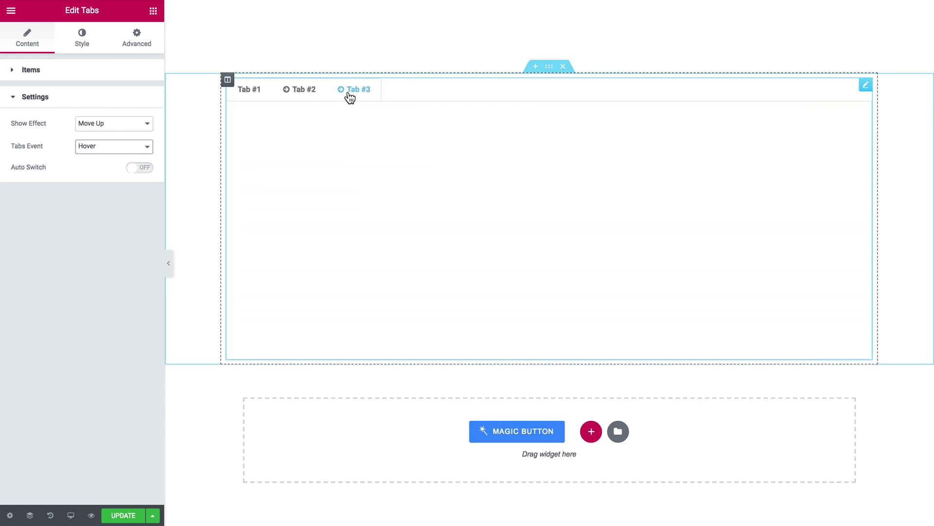
mouse_move(308, 97)
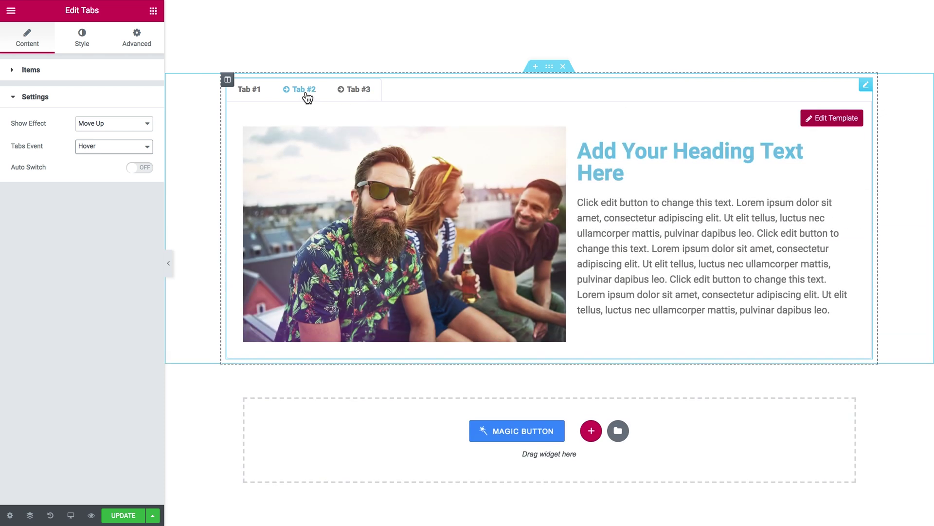
mouse_move(258, 99)
- Toggle Auto Switch on and back off, leaving automatic switching disabled
left_click(138, 167)
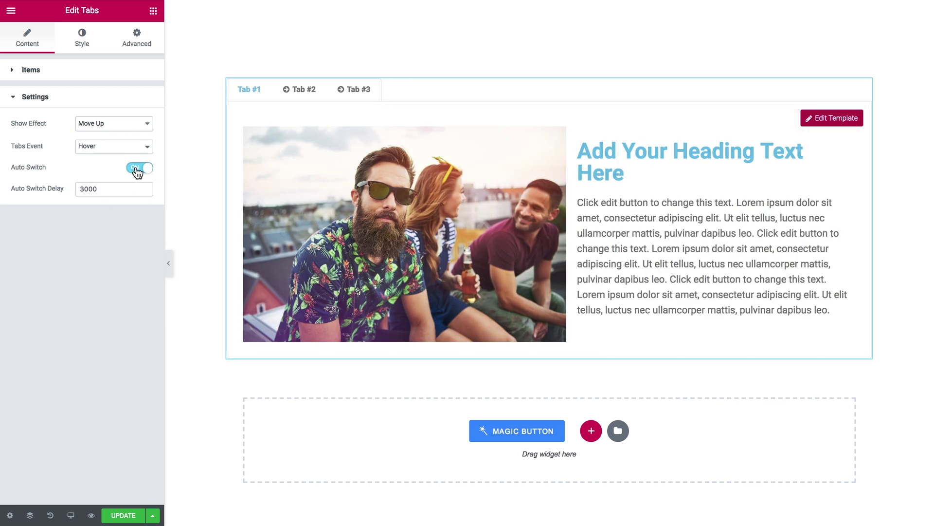
left_click(138, 168)
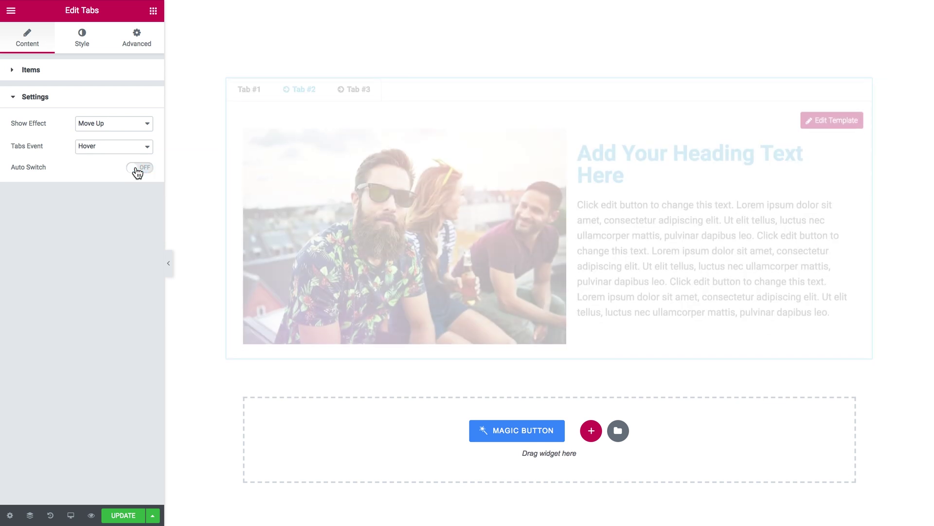
left_click(84, 46)
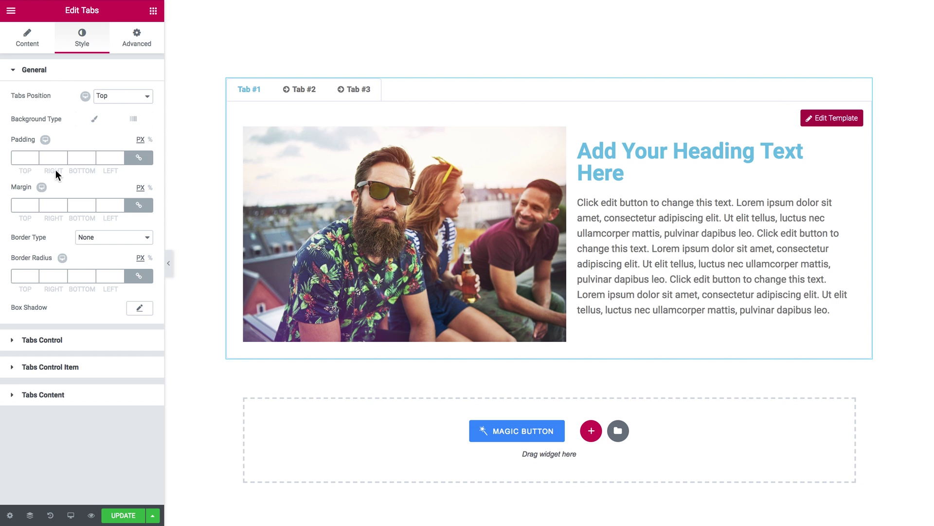
- Set Tabs Position to Left with a Tabs Control Width of 113
left_click(112, 96)
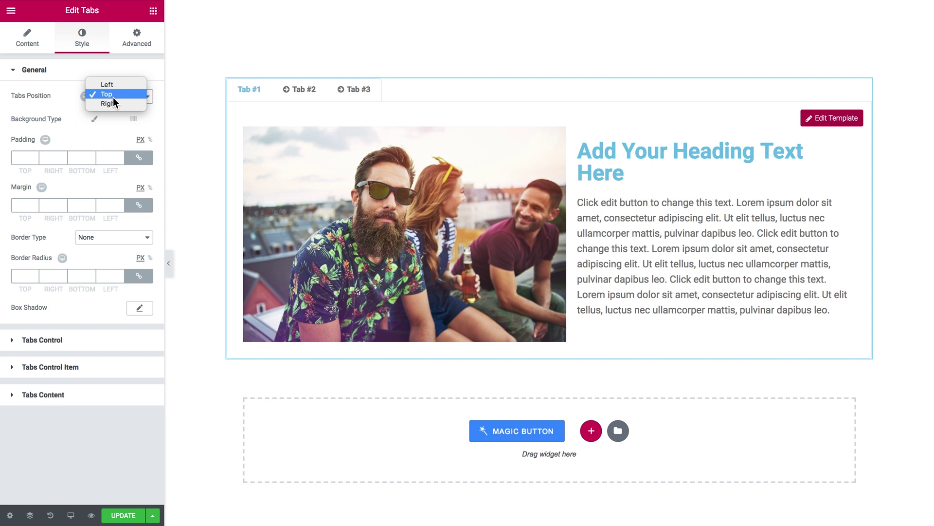
left_click(113, 86)
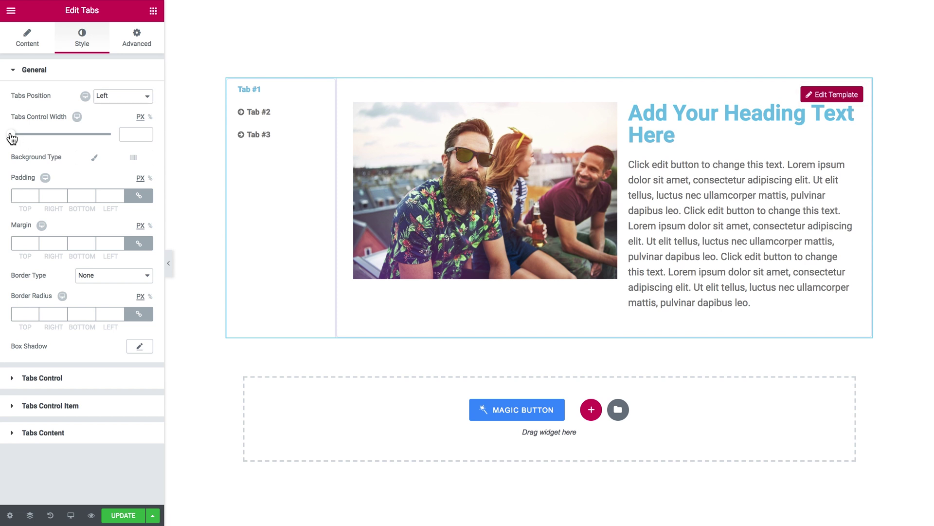
left_click(15, 139)
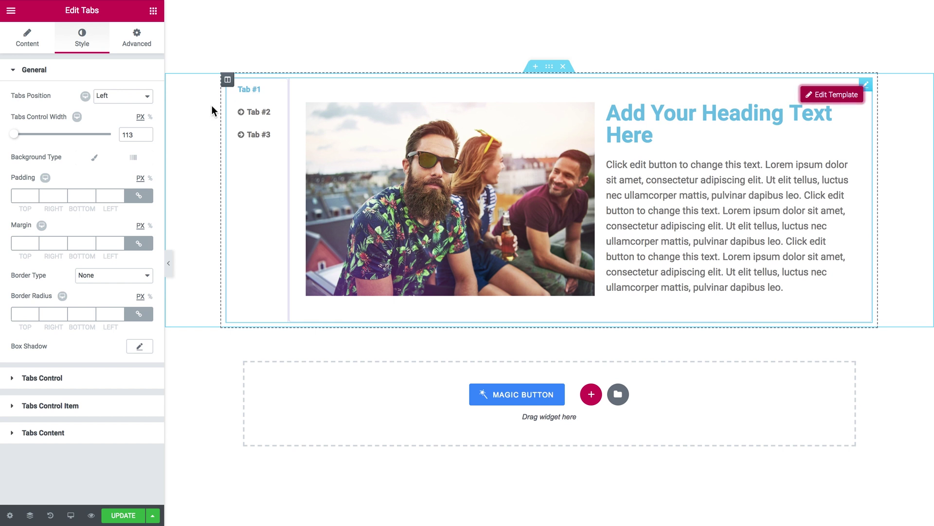
- Switch Tabs Position to Right, then back to Top
left_click(126, 72)
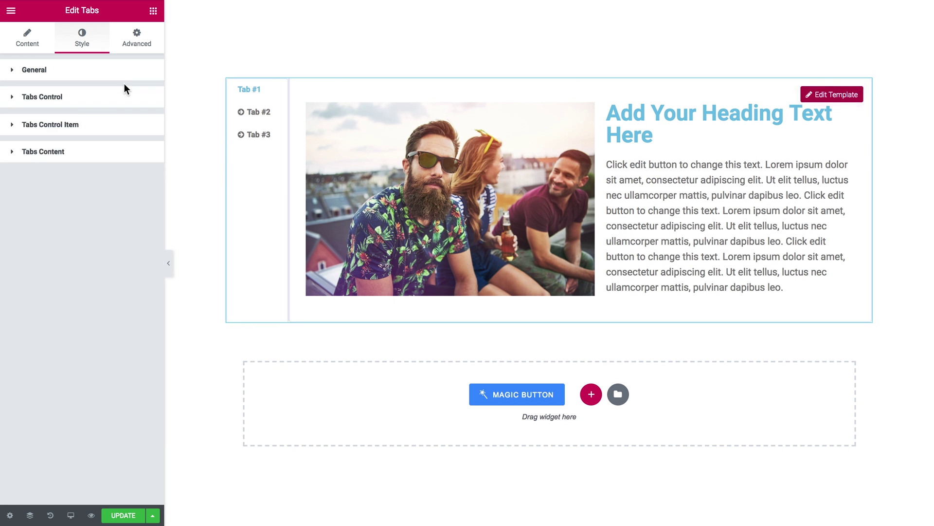
left_click(123, 72)
left_click(122, 95)
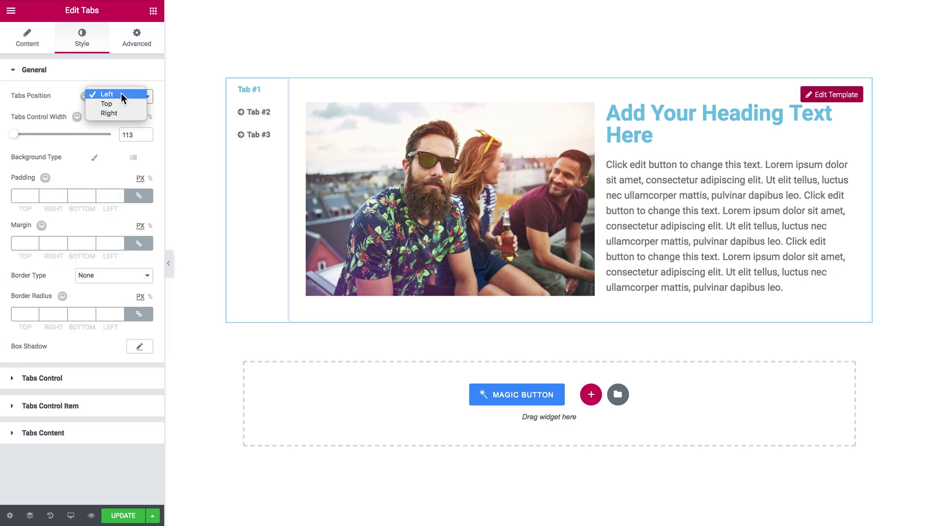
key("Escape")
left_click(121, 117)
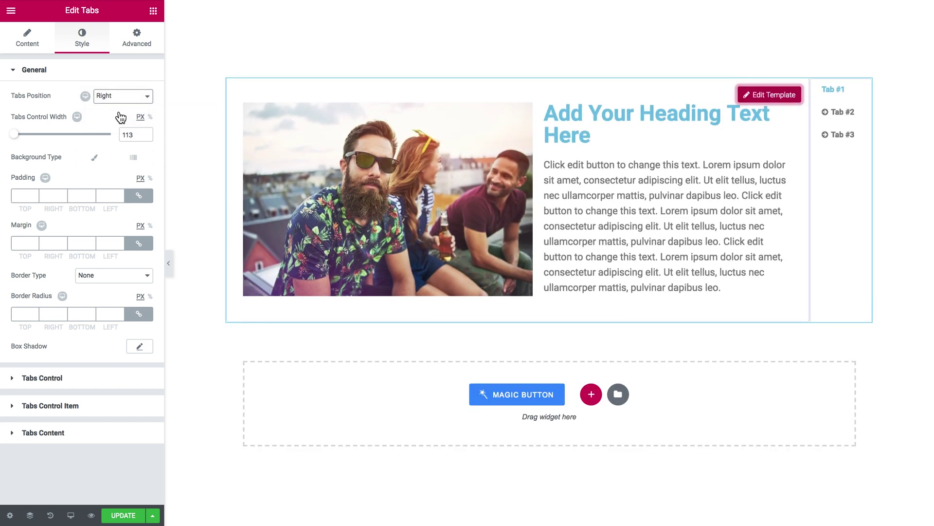
left_click(123, 97)
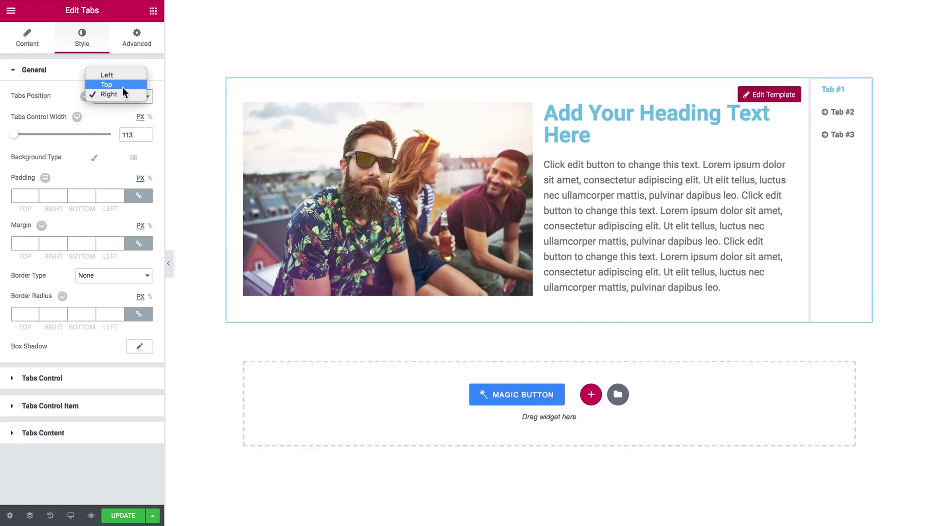
left_click(123, 88)
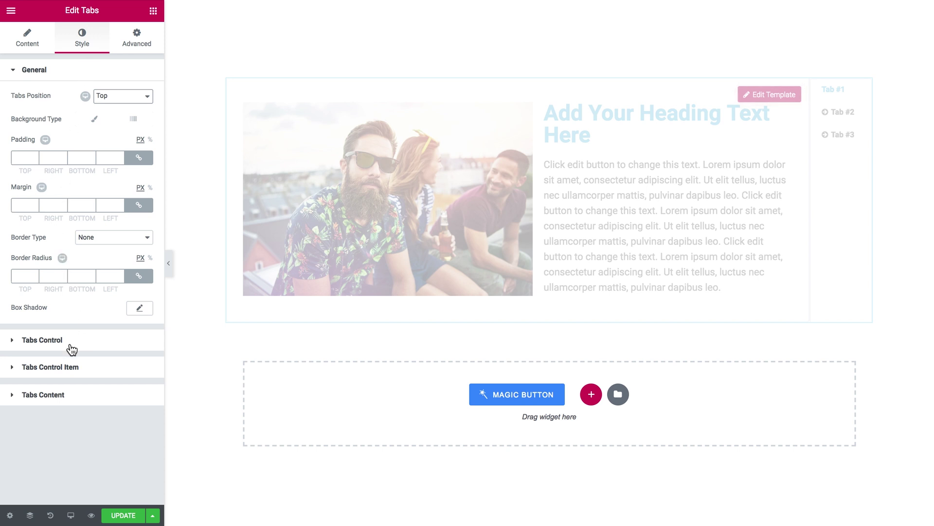
- Preview Center and Right tab alignment, keep Left, and expand Tabs Control Item
left_click(61, 346)
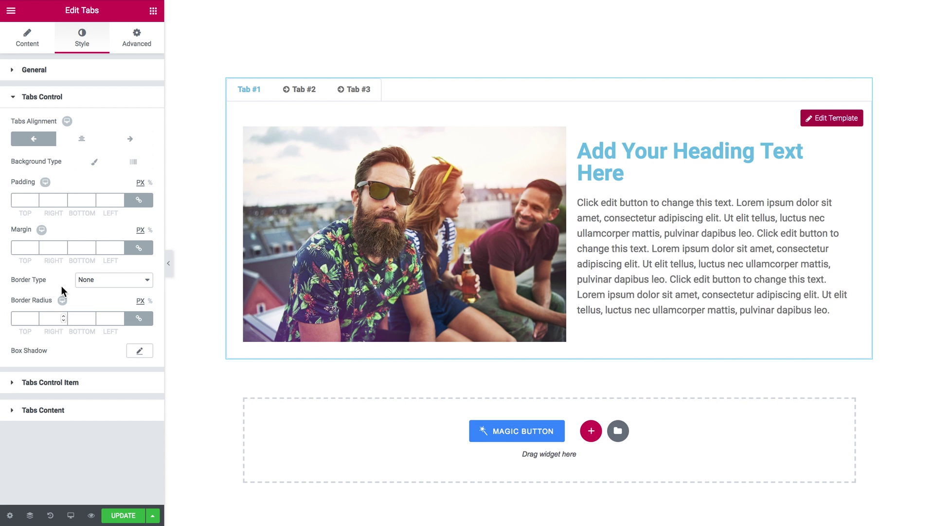
left_click(82, 143)
left_click(128, 142)
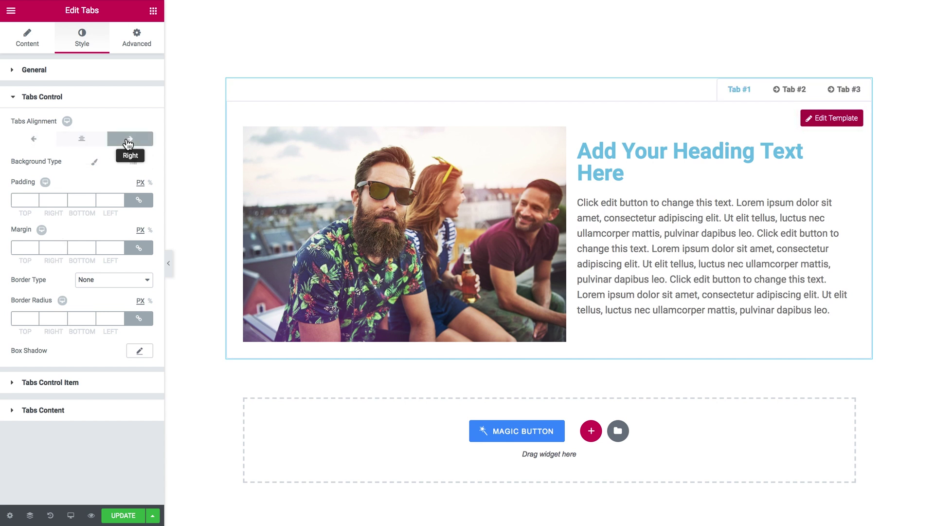
left_click(81, 143)
left_click(35, 140)
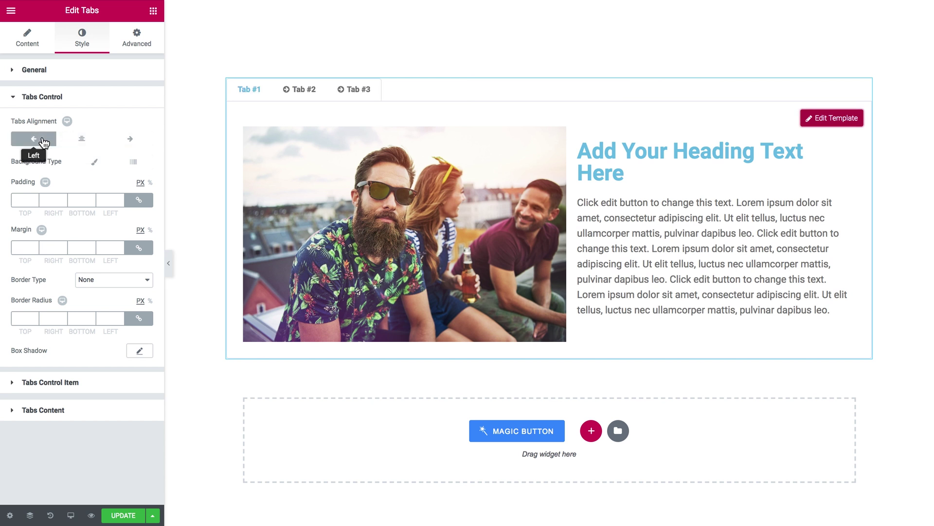
left_click(61, 382)
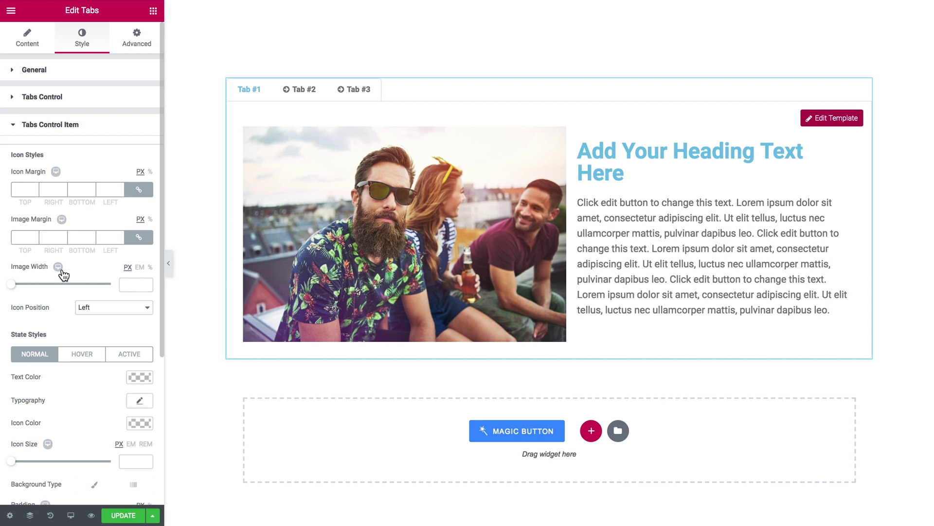
scroll(62, 269, "down", 2)
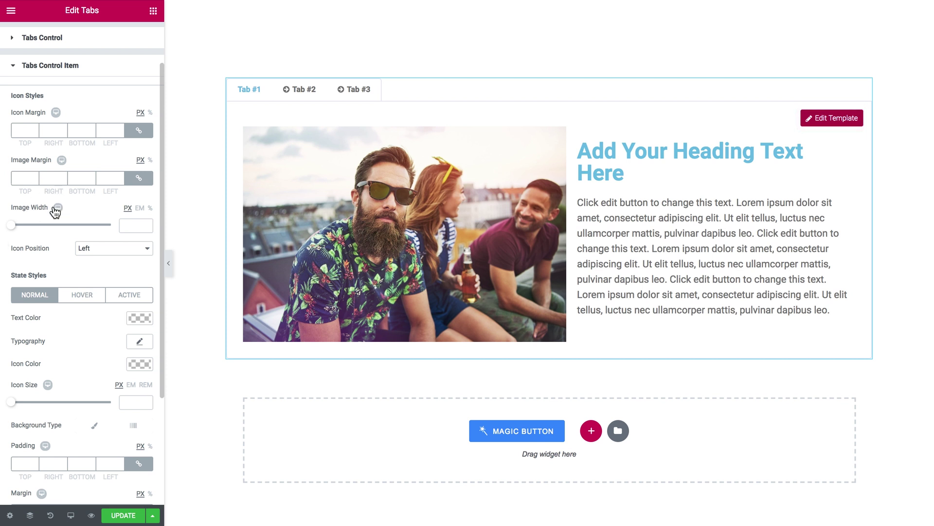
scroll(51, 305, "down", 3)
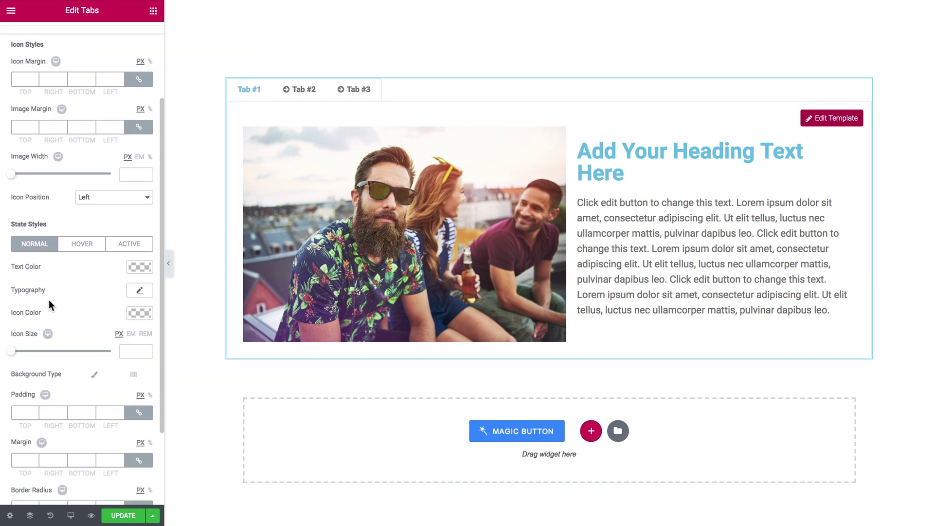
scroll(50, 305, "down", 1)
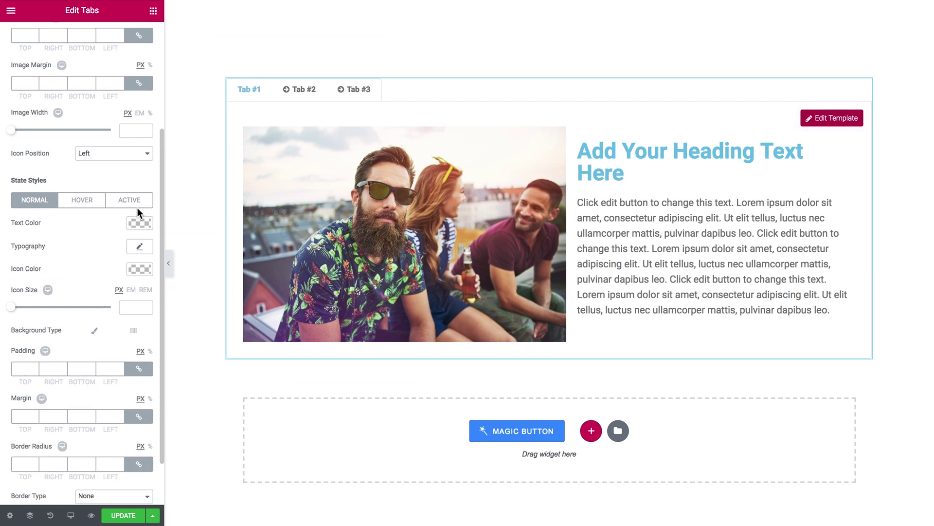
scroll(101, 265, "down", 3)
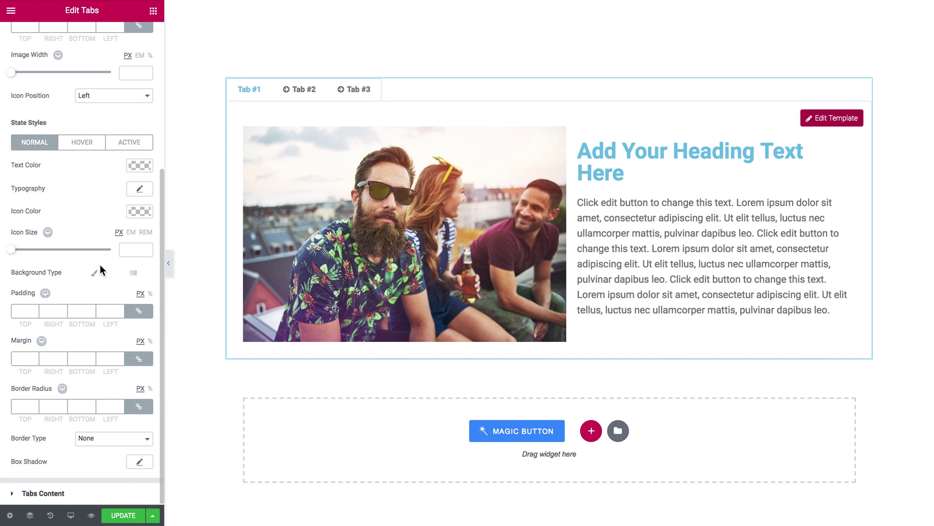
- Expand the Tabs Content section to show background, padding, border and box shadow options
left_click(57, 493)
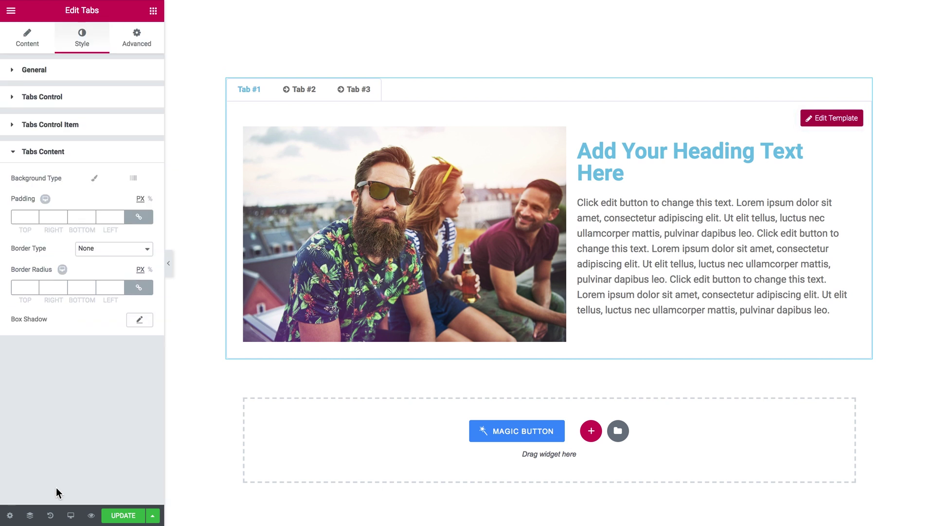